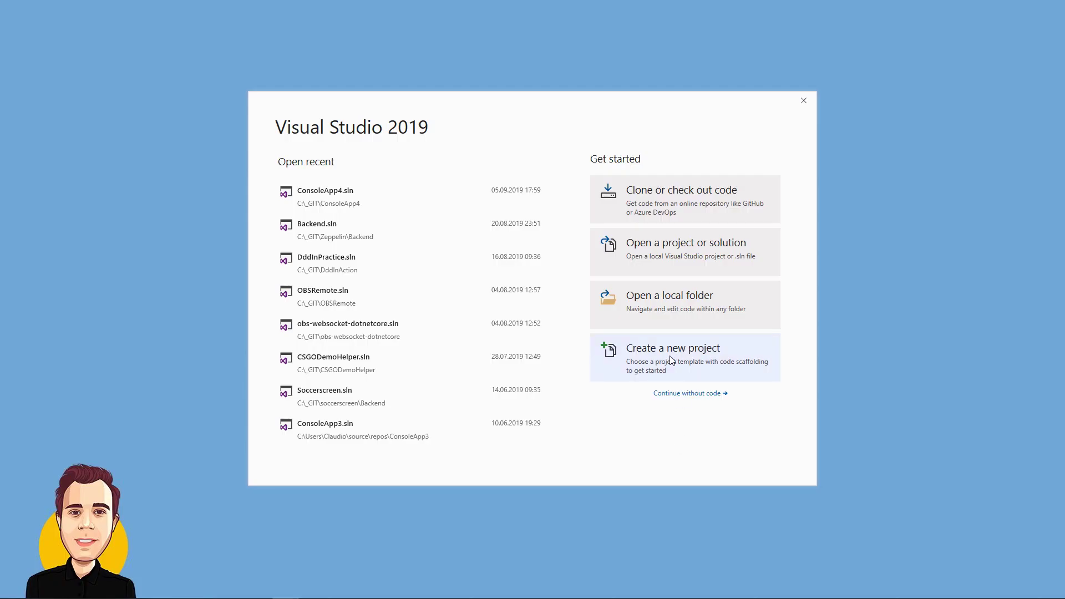
# - Create a Console App (.NET Core) project named WebRequestDemo in C:\_GIT
pyautogui.click(671, 359)
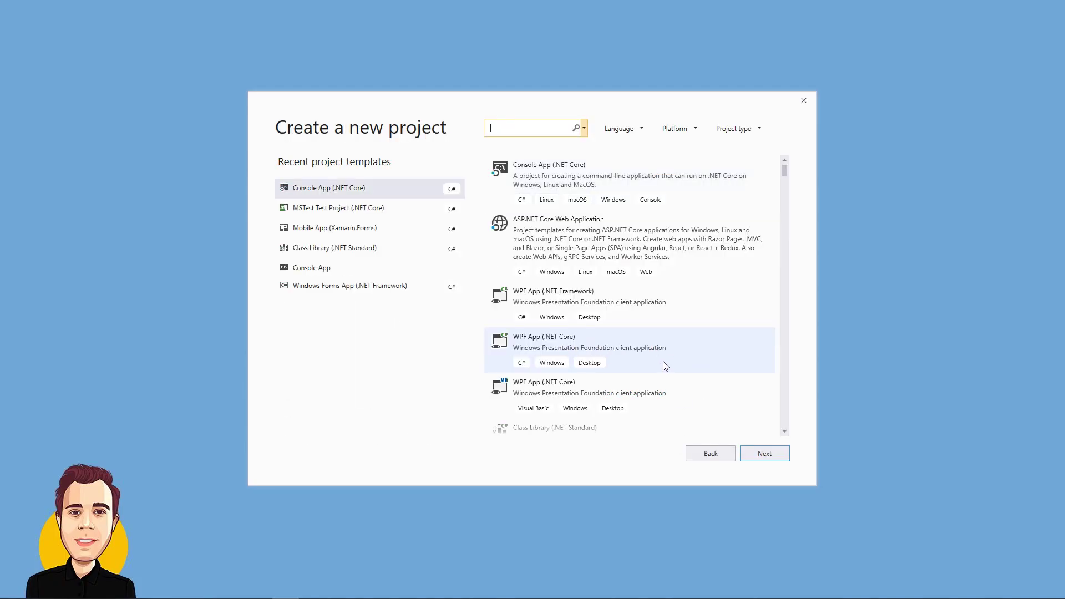
pyautogui.click(555, 185)
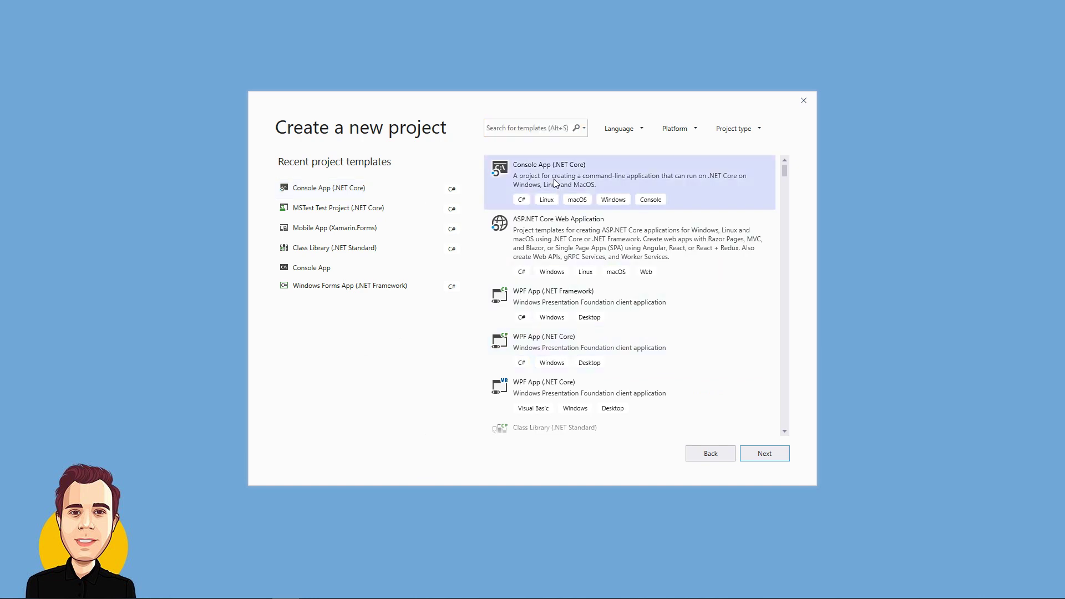
pyautogui.click(771, 456)
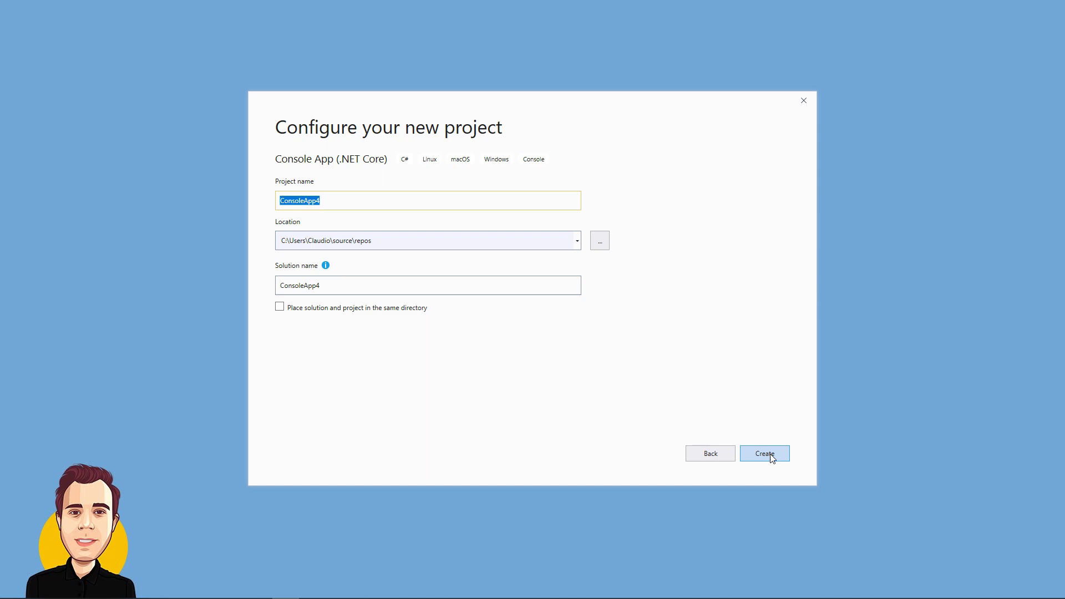
pyautogui.write('Web')
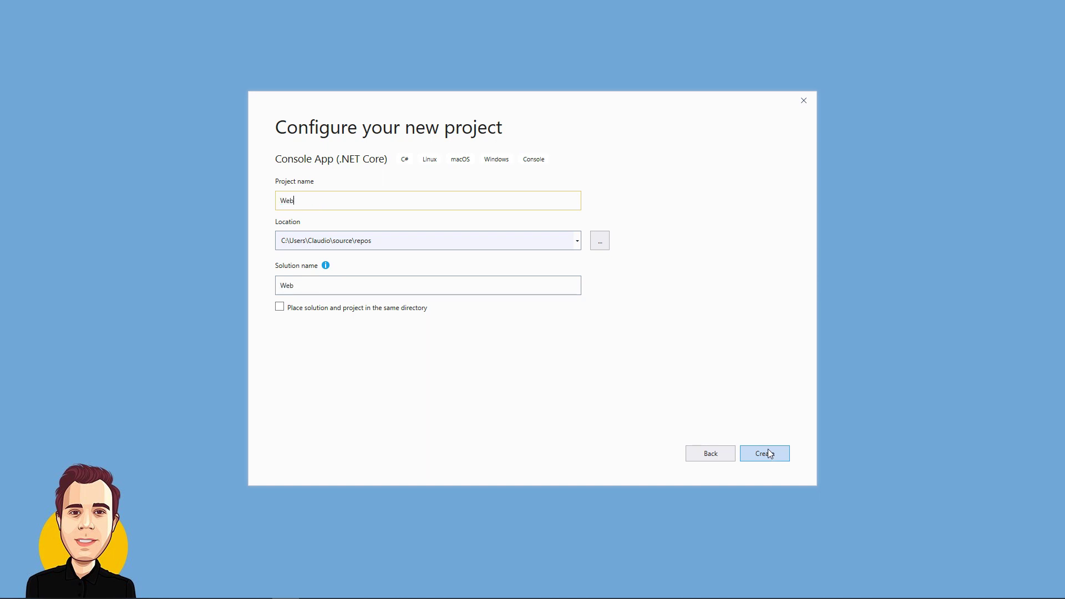
pyautogui.write('RequestDemo')
pyautogui.press('Tab')
pyautogui.write('C:\\_GIT')
pyautogui.click(775, 455)
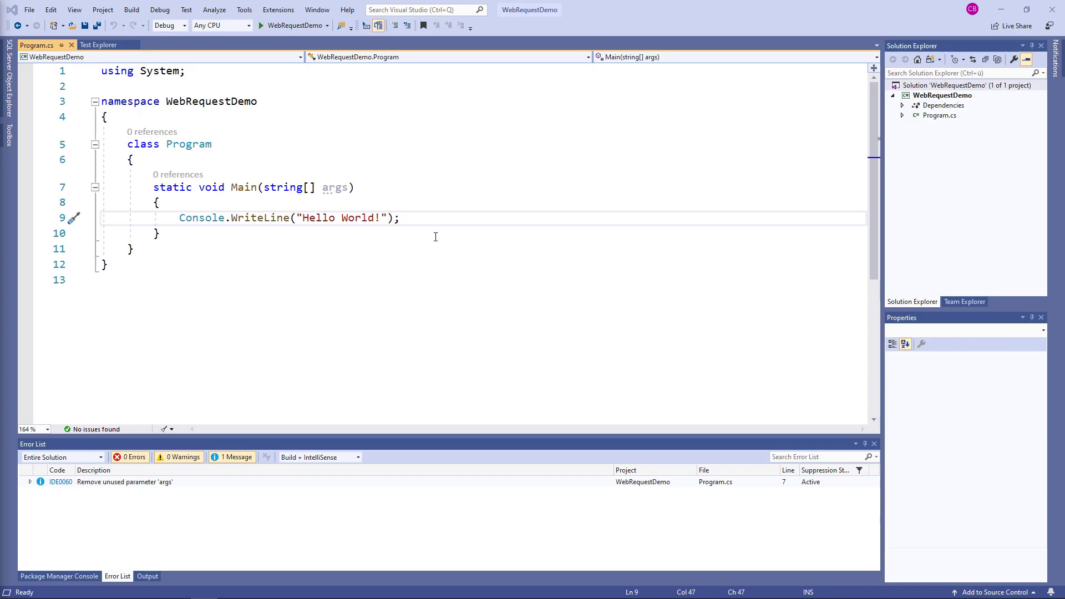
# - Add var httpClient = HttpClientFactory.Create() to Main and install Microsoft.AspNet.WebApi.Client 5.2.7
pyautogui.click(393, 204)
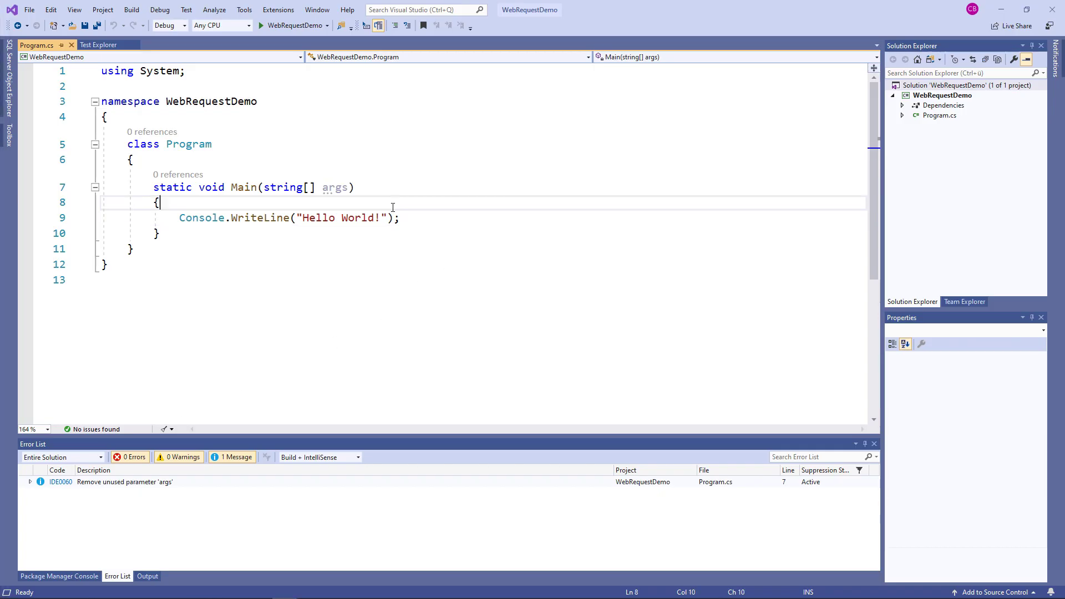
pyautogui.press('Return')
pyautogui.press('Return')
pyautogui.press('Up')
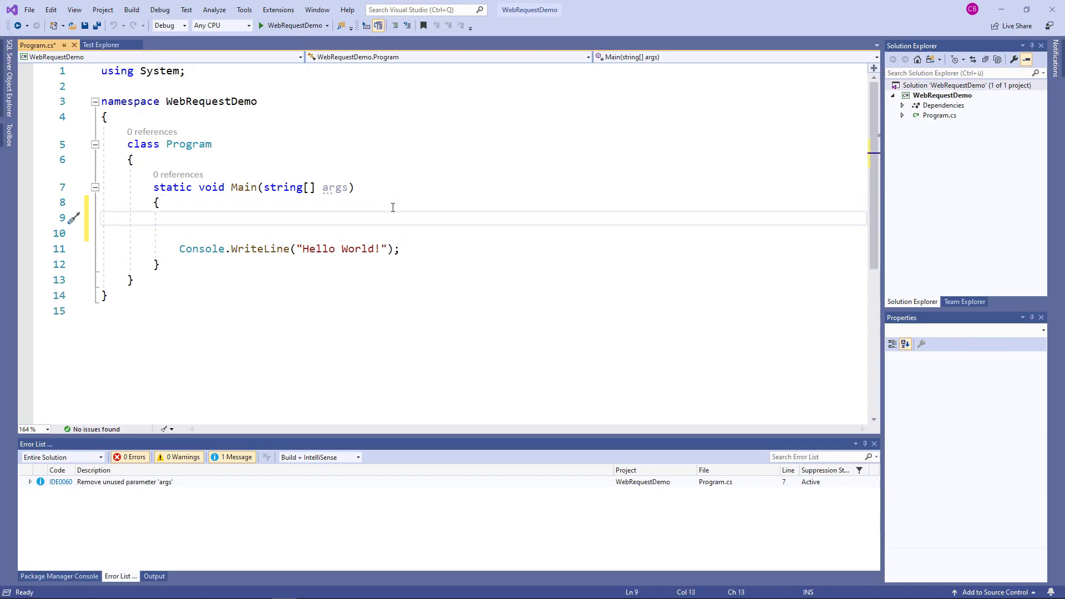
pyautogui.write('var httpClie')
pyautogui.write('nt = HttpClie')
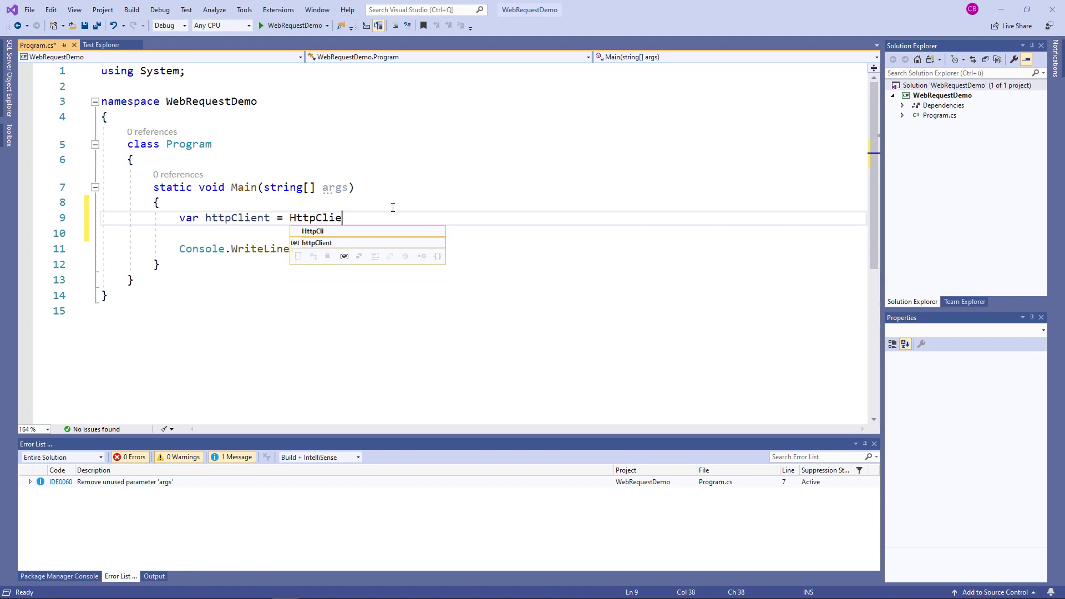
pyautogui.write('ntFactory.')
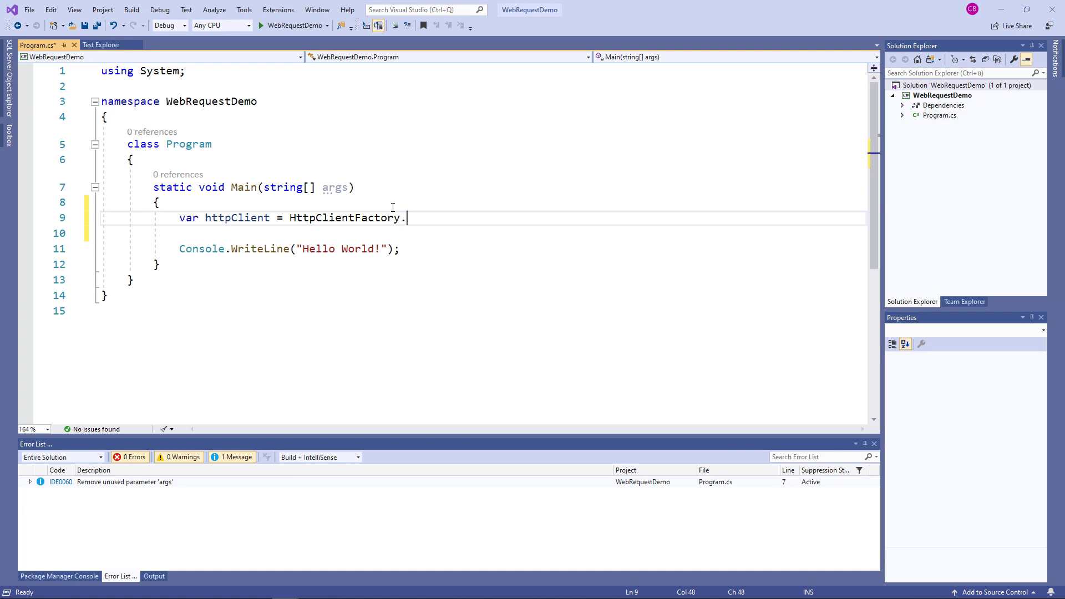
pyautogui.write('Create();')
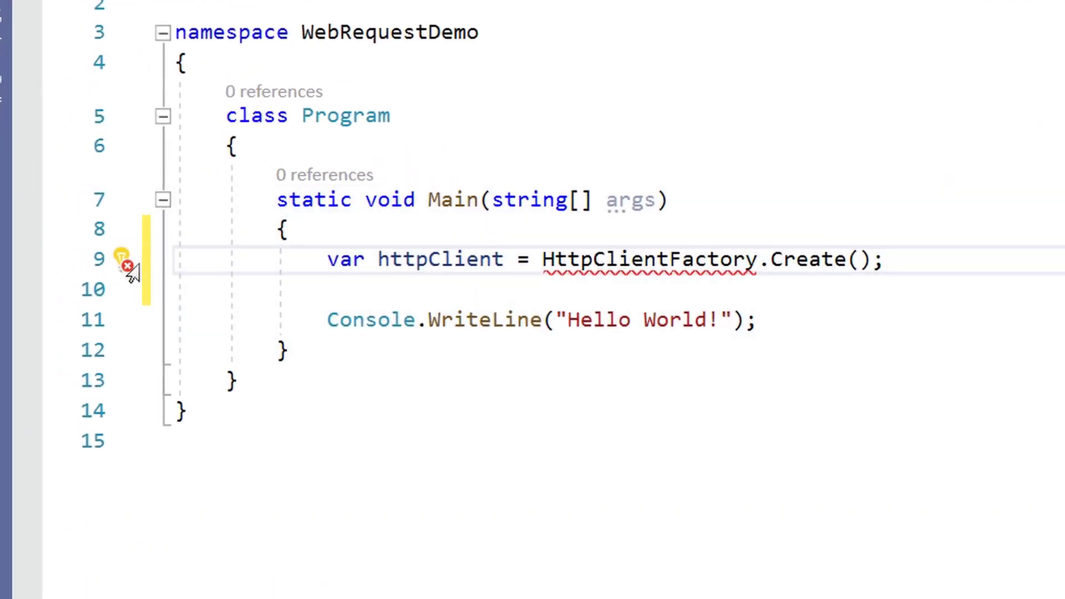
pyautogui.click(131, 264)
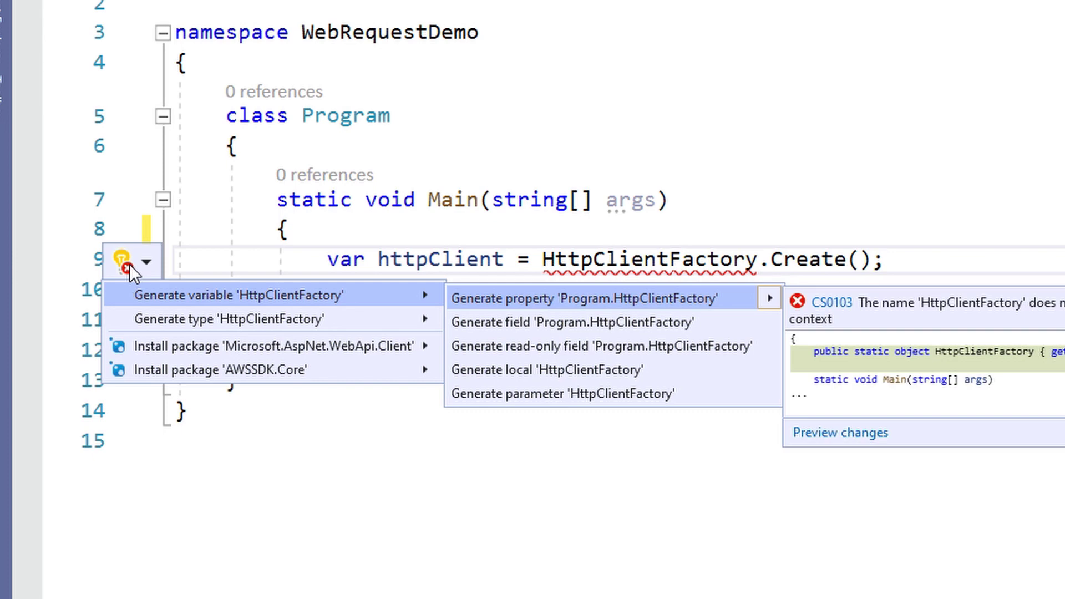
pyautogui.moveTo(274, 346)
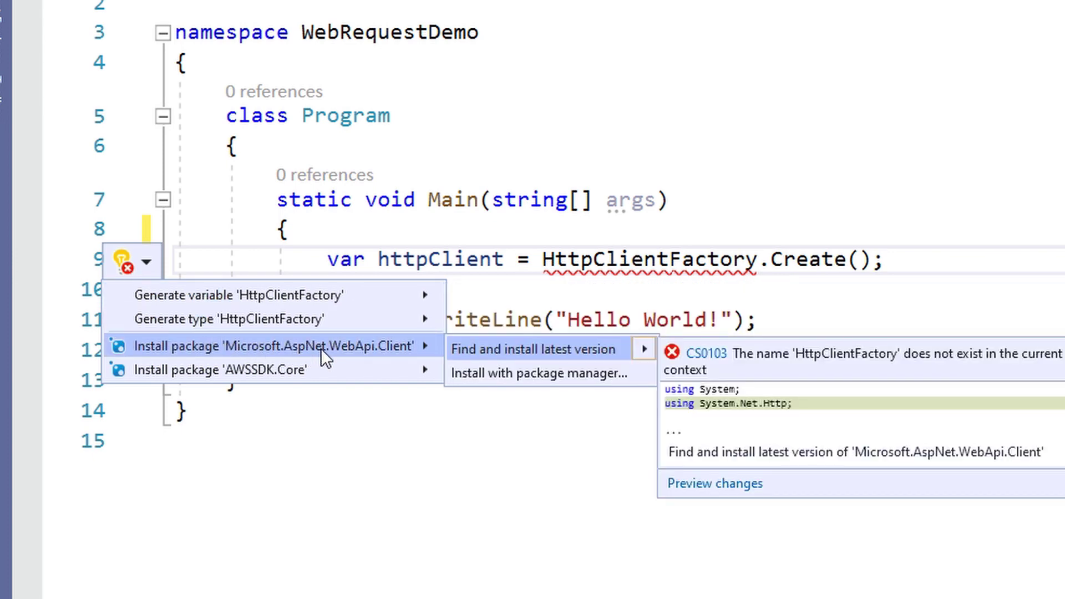
pyautogui.click(468, 349)
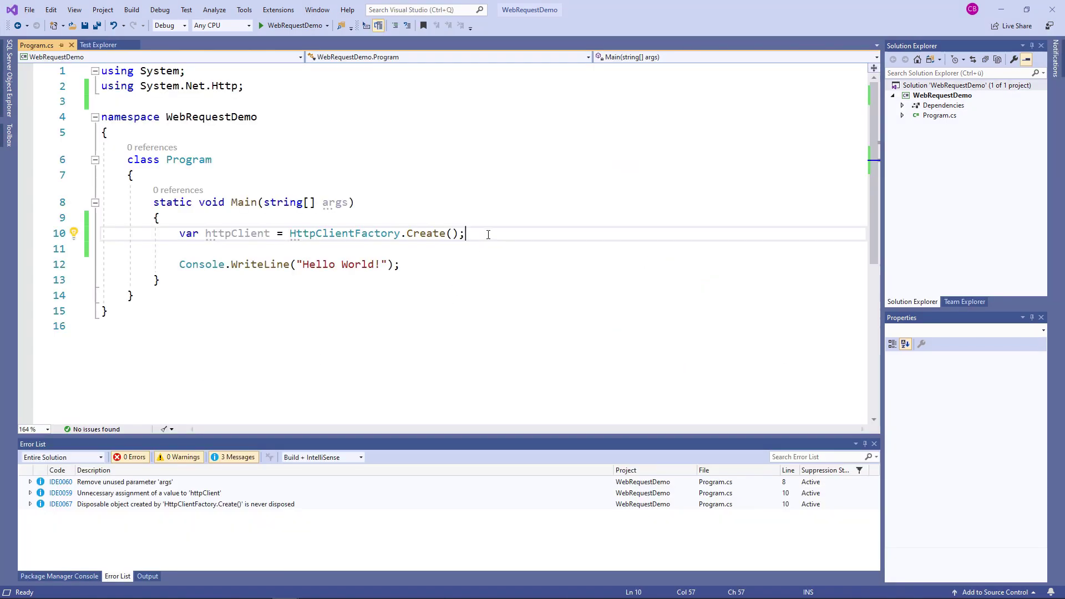
# - Add an awaited GetStringAsync call on the jsonplaceholder todos/1 URL, stored in data
pyautogui.press('Return')
pyautogui.press('Return')
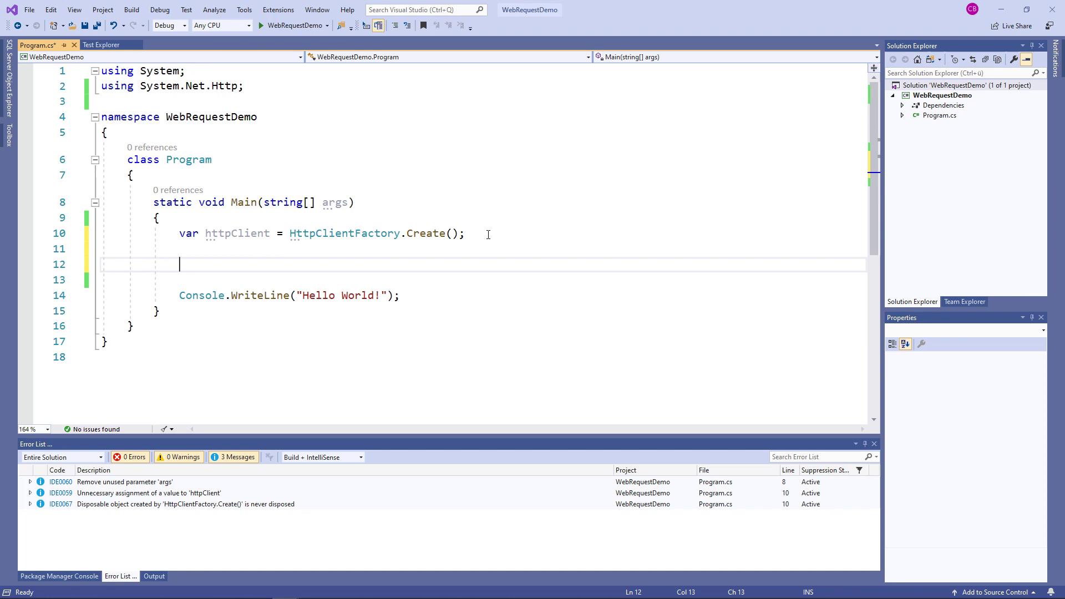
pyautogui.write('var url = ')
pyautogui.write('"')
pyautogui.write('https://jsonplaceholder.typicode.com/todos/1')
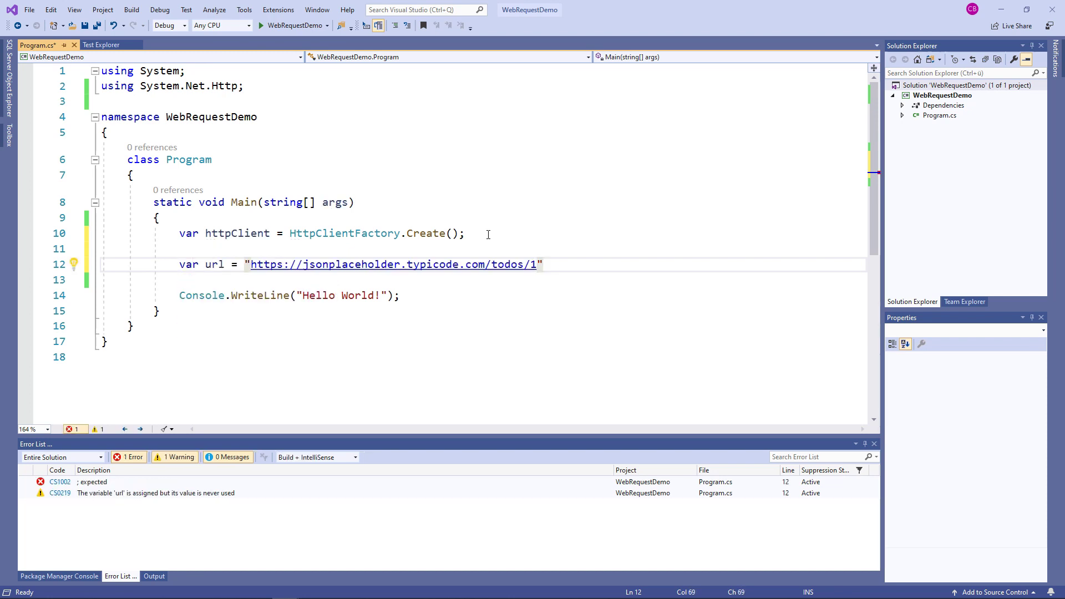
pyautogui.press('End')
pyautogui.write(';')
pyautogui.press('Return')
pyautogui.write('var data = ')
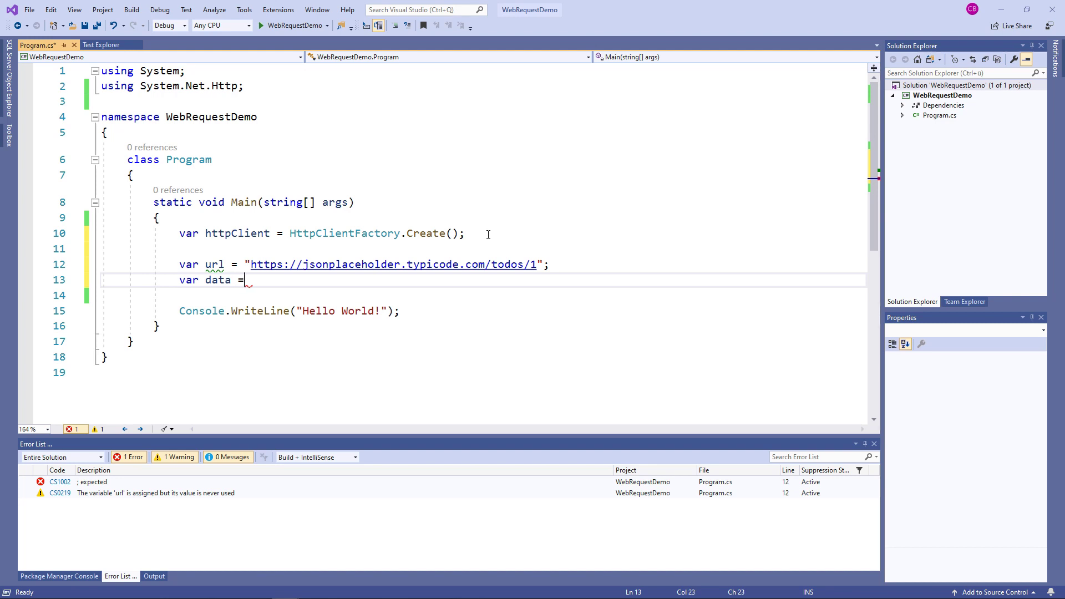
pyautogui.write('await httpCli')
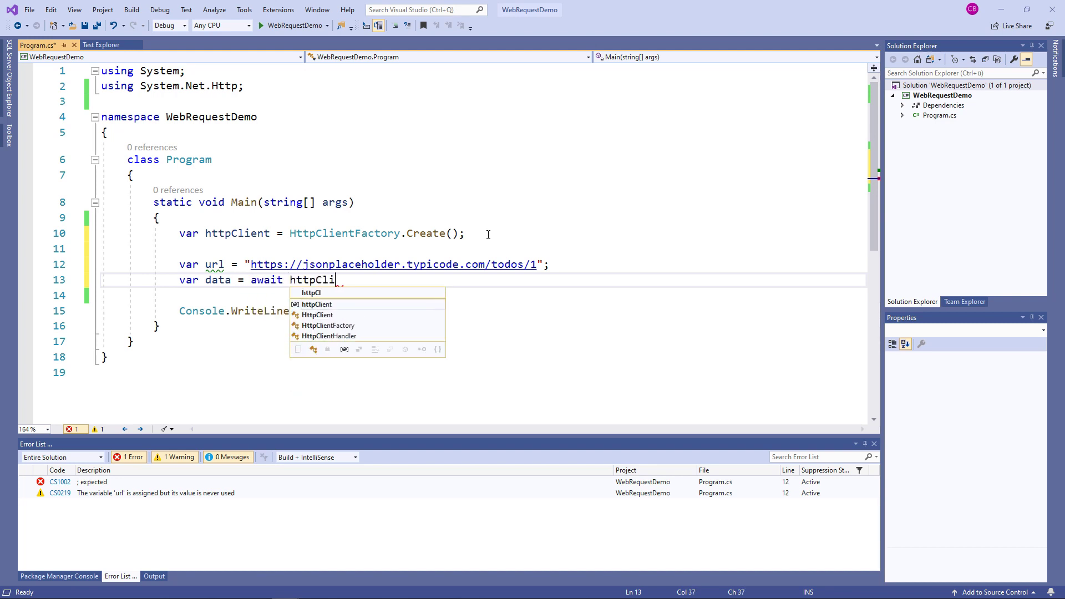
pyautogui.write('ent.GetStringAs')
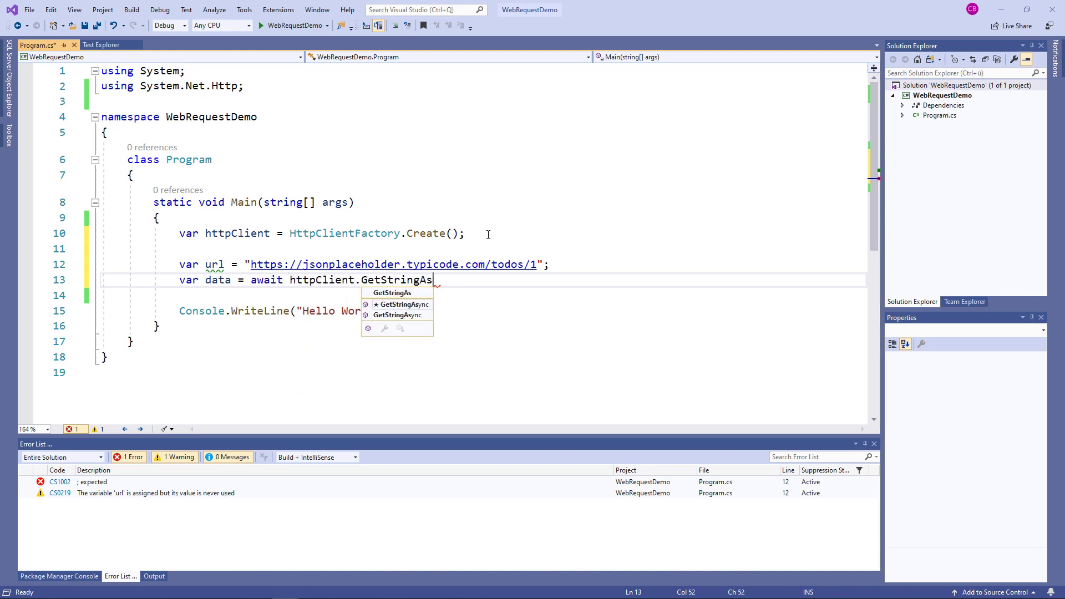
pyautogui.write('ync(url')
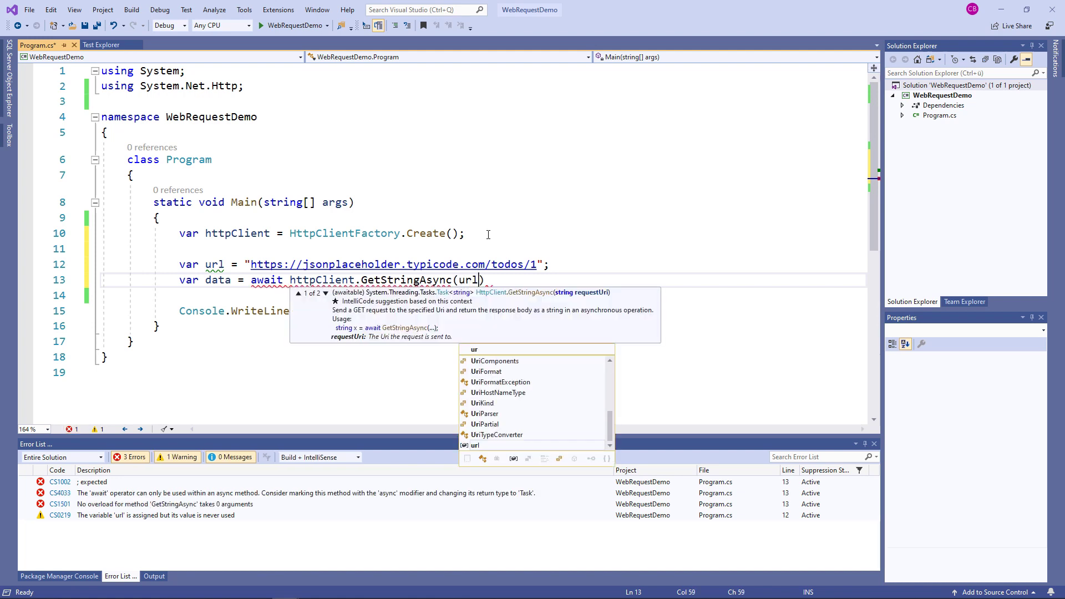
pyautogui.write(');')
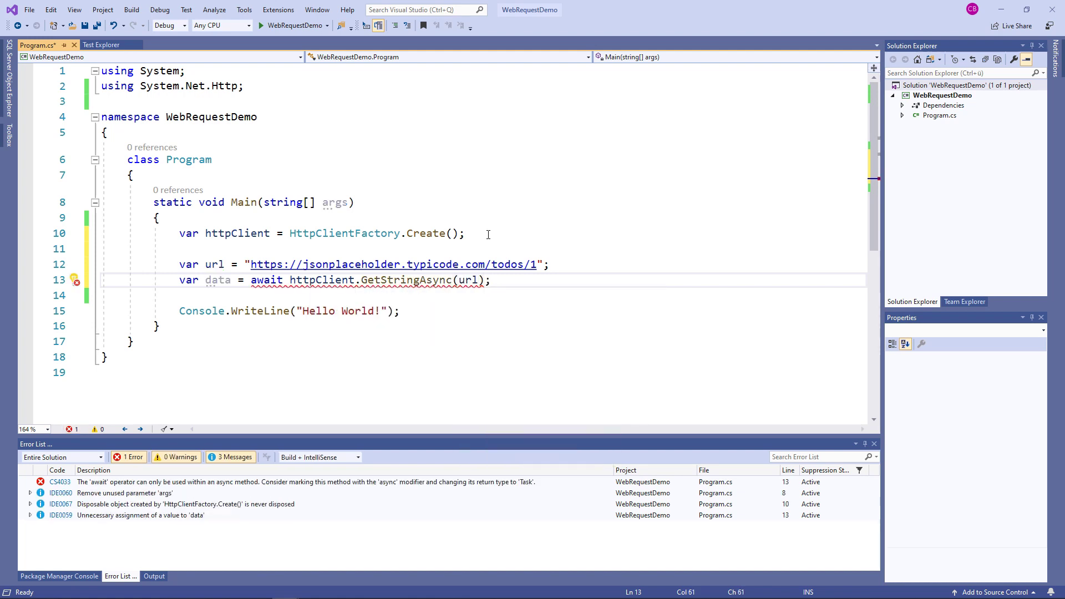
# - Add Console.WriteLine(data) below the request, save, and run with F5
pyautogui.click(197, 202)
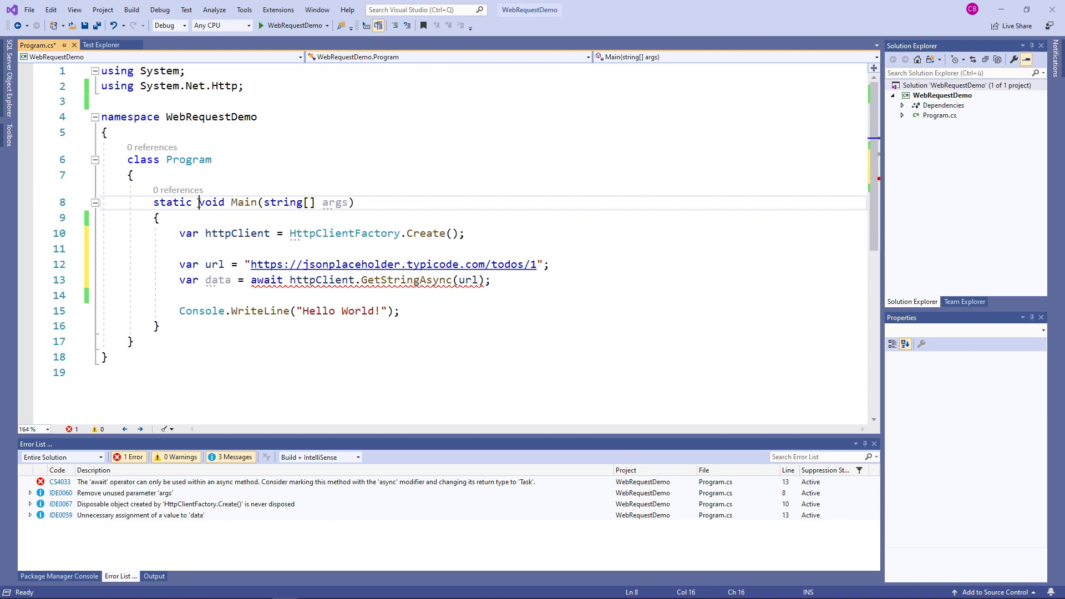
pyautogui.write('async')
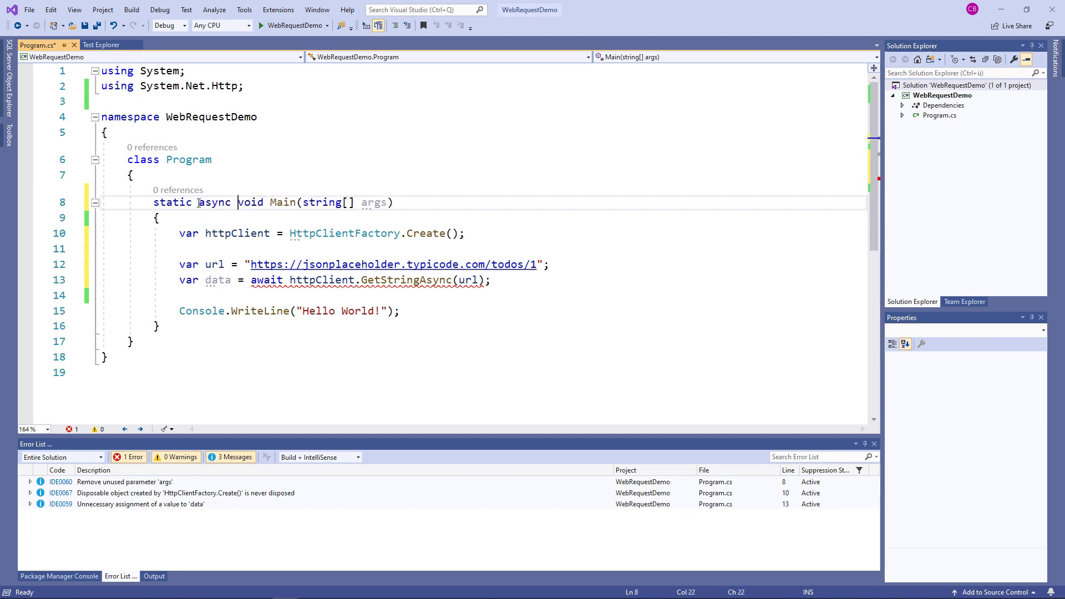
pyautogui.click(506, 280)
pyautogui.hotkey('ctrl', 's')
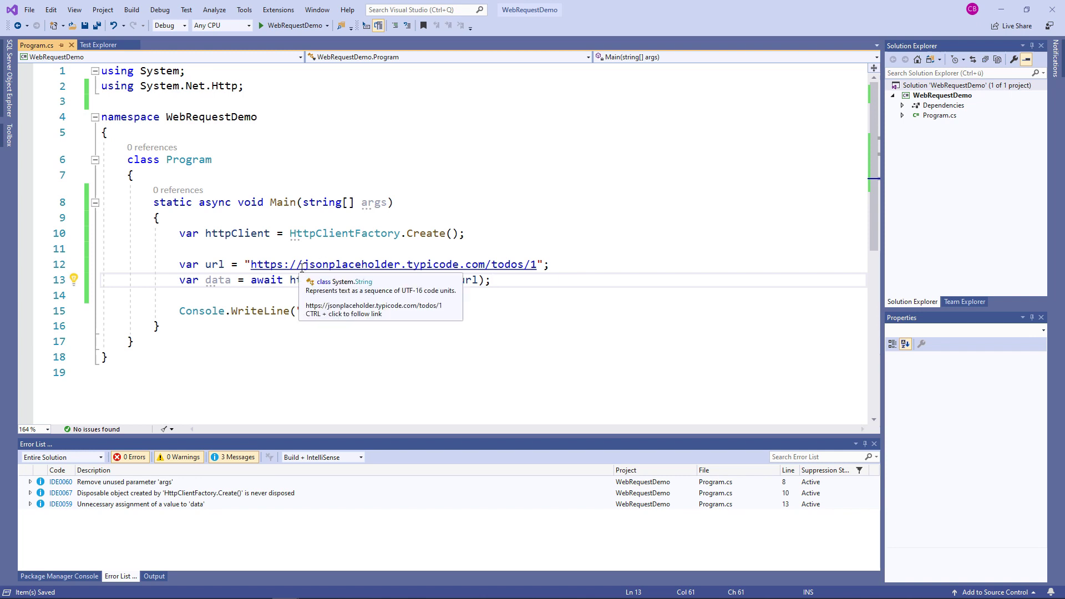
pyautogui.press('Return')
pyautogui.press('Return')
pyautogui.write('C')
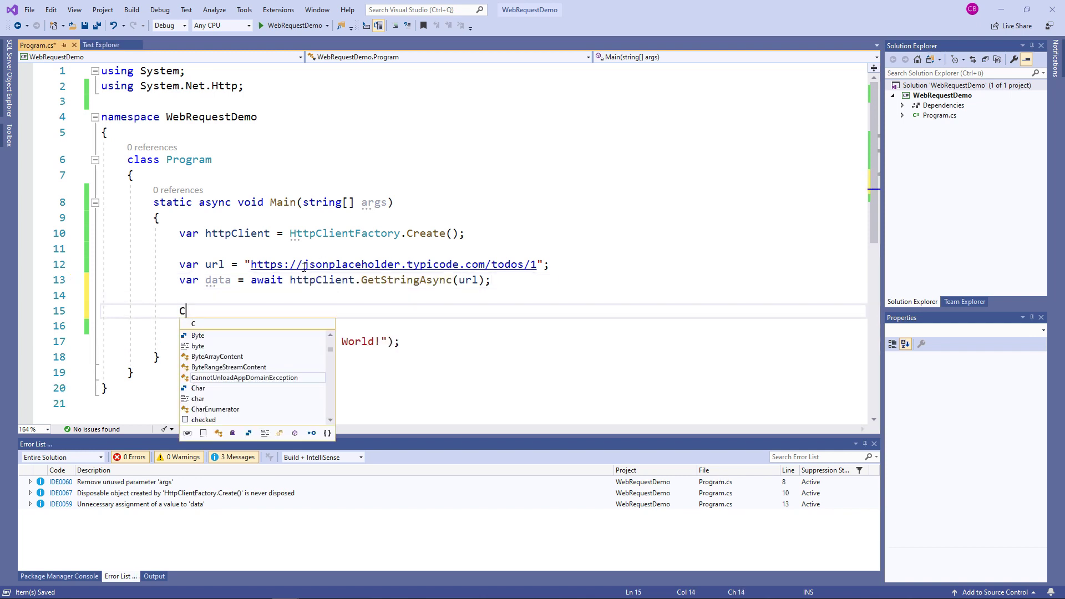
pyautogui.write('onsole.Writ')
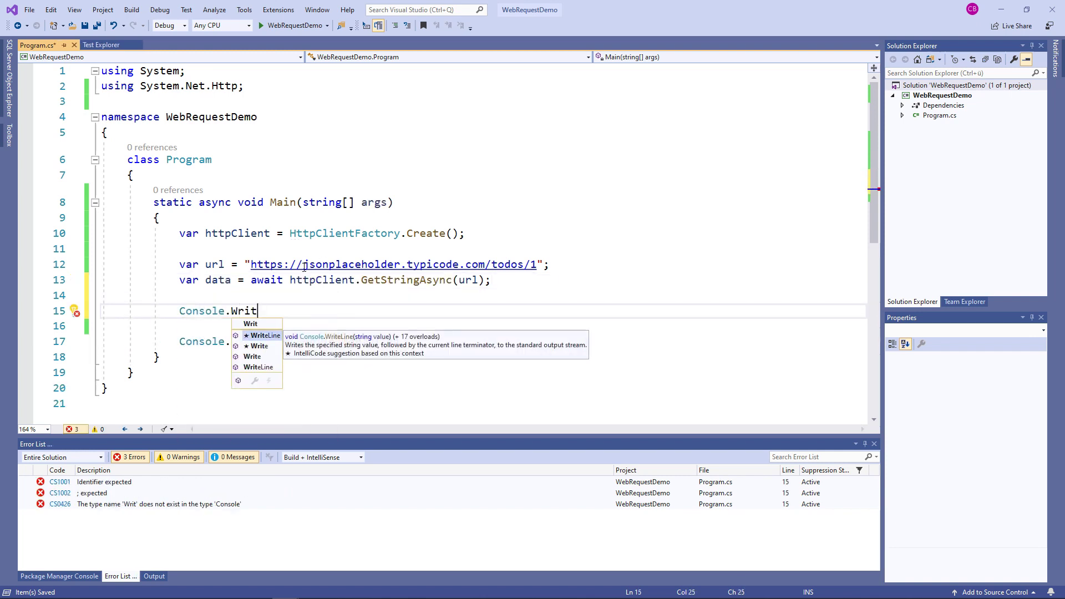
pyautogui.press('Tab')
pyautogui.write('(data);')
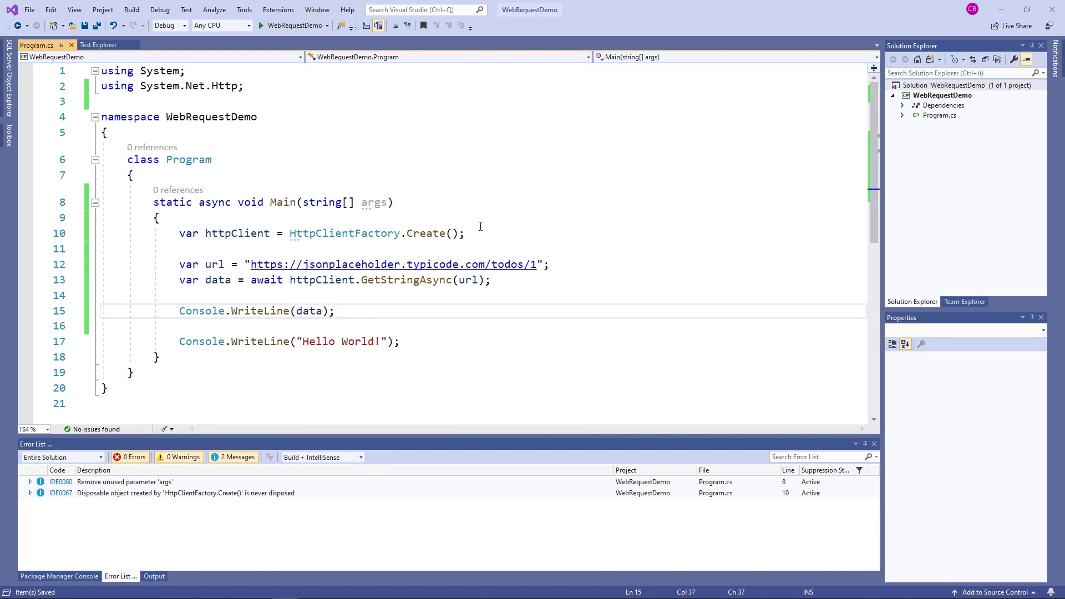
pyautogui.press('F5')
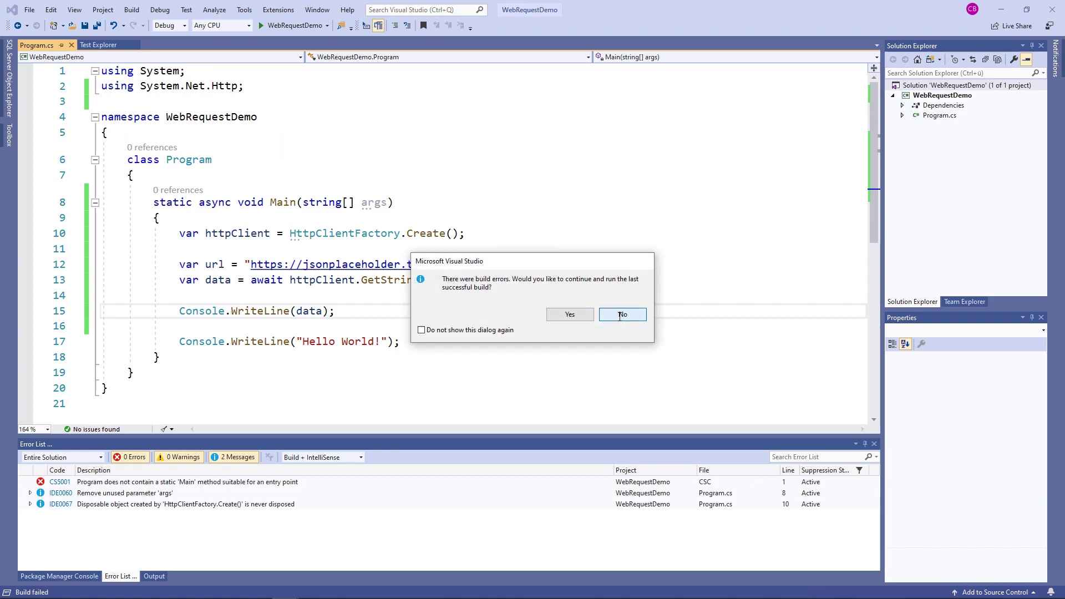
# - Change Main's return type to Task, import System.Threading.Tasks, save, and run with Ctrl+F5
pyautogui.click(620, 313)
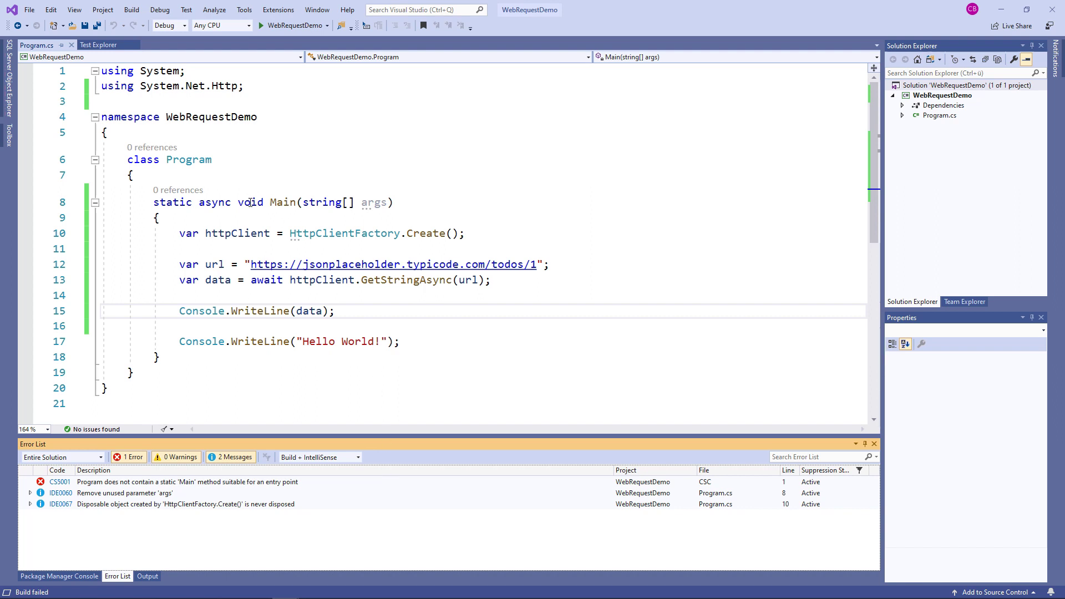
pyautogui.doubleClick(250, 203)
pyautogui.write('Task')
pyautogui.press('Escape')
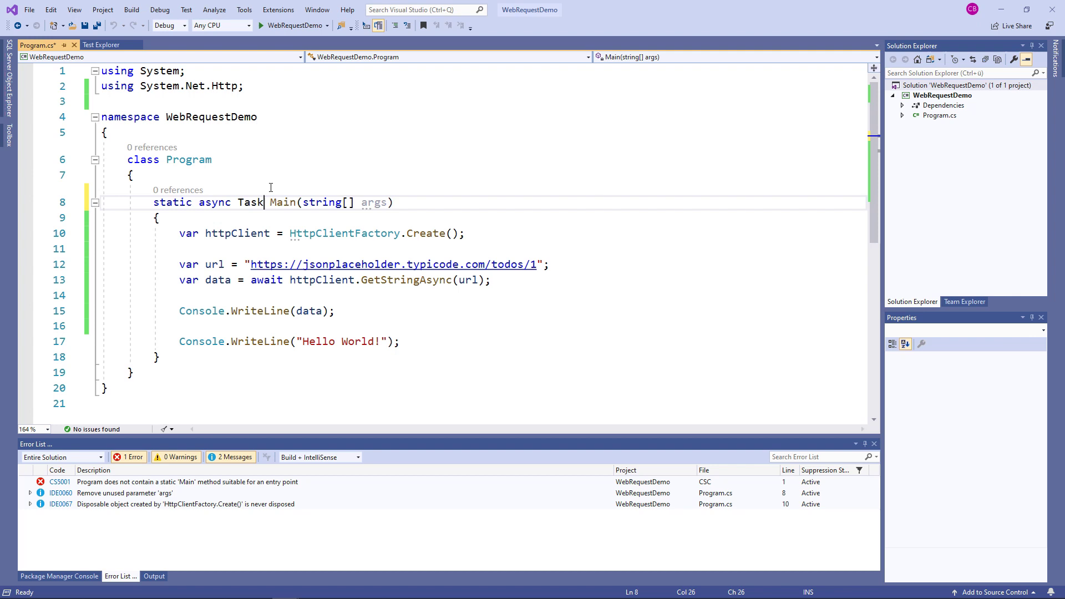
pyautogui.hotkey('ctrl', '.')
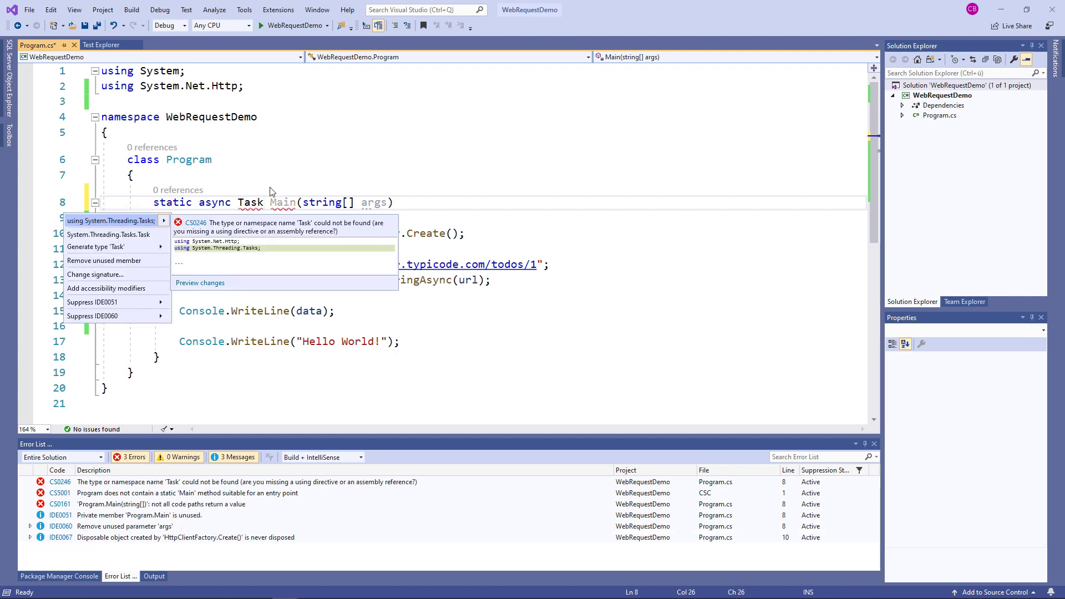
pyautogui.press('Return')
pyautogui.press('End')
pyautogui.hotkey('ctrl', 's')
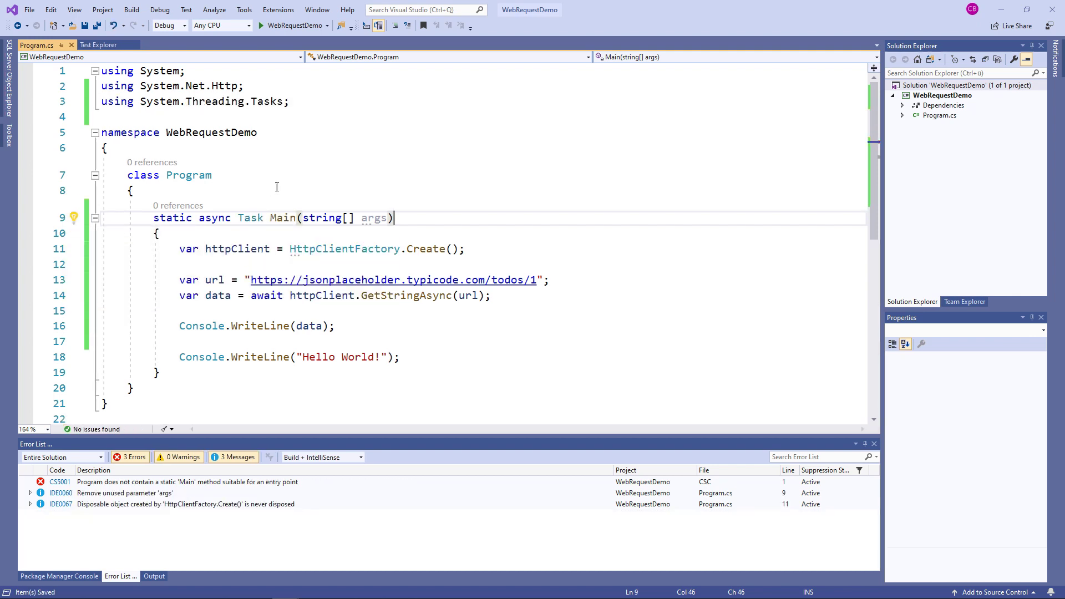
pyautogui.hotkey('ctrl', 'F5')
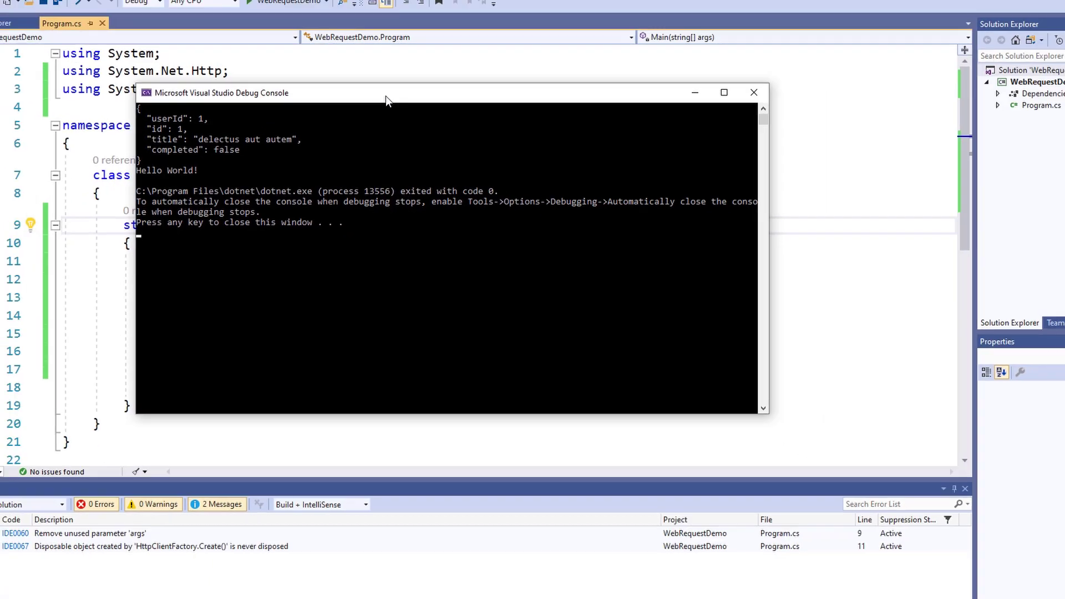
# - Close the debug console after checking the todo JSON and Hello World output
pyautogui.press('Return')
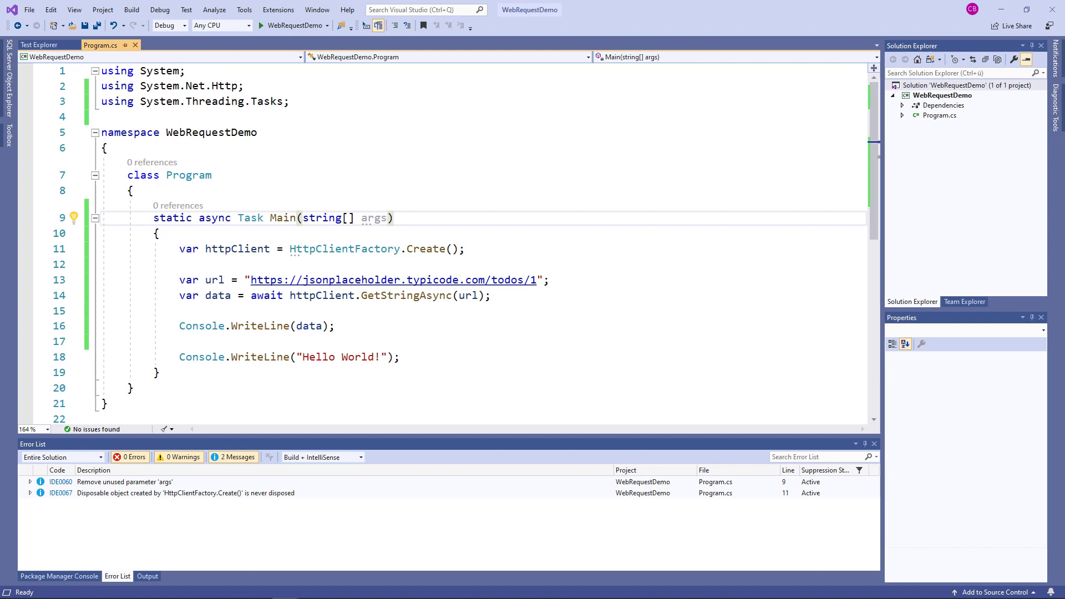
# - Rewrite line 14 to await GetAsync into HttpResponseMessage httpResponseMessage, with blank lines below
pyautogui.click(496, 295)
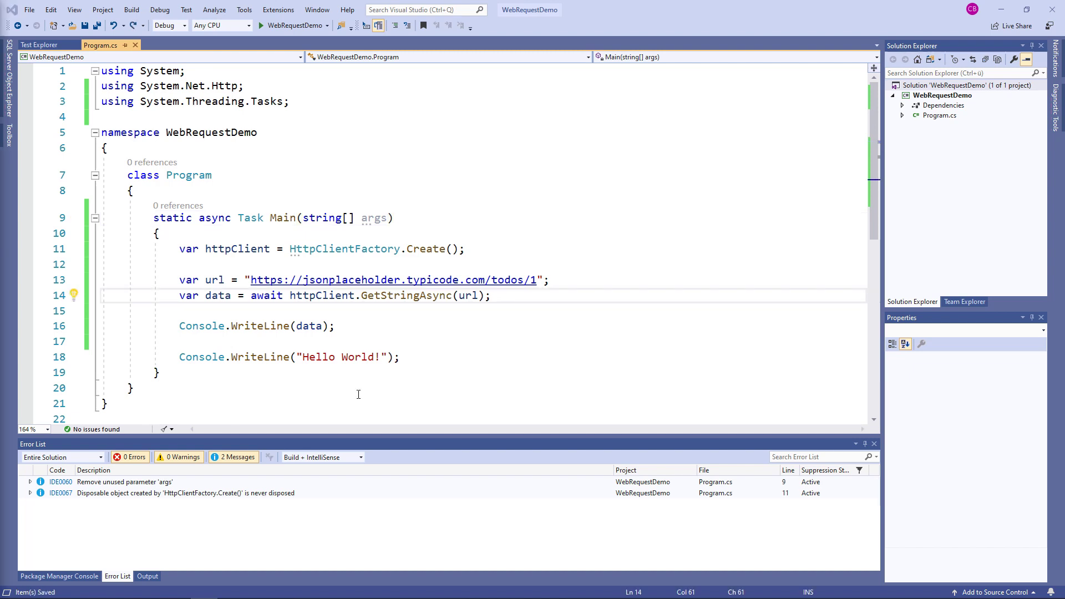
pyautogui.doubleClick(435, 296)
pyautogui.write('GetA')
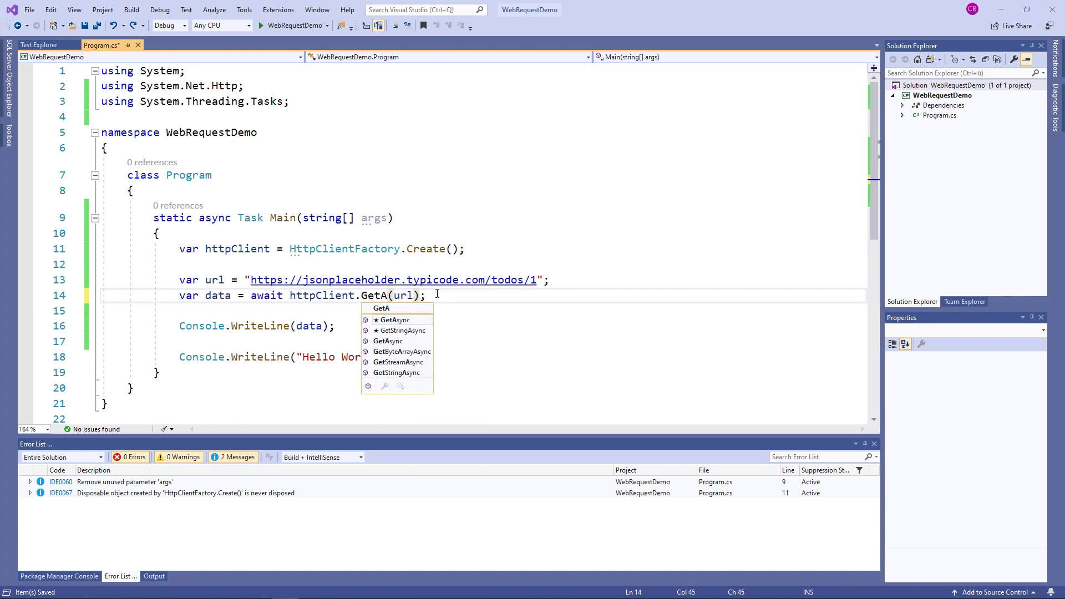
pyautogui.write('s')
pyautogui.press('Tab')
pyautogui.press('Home')
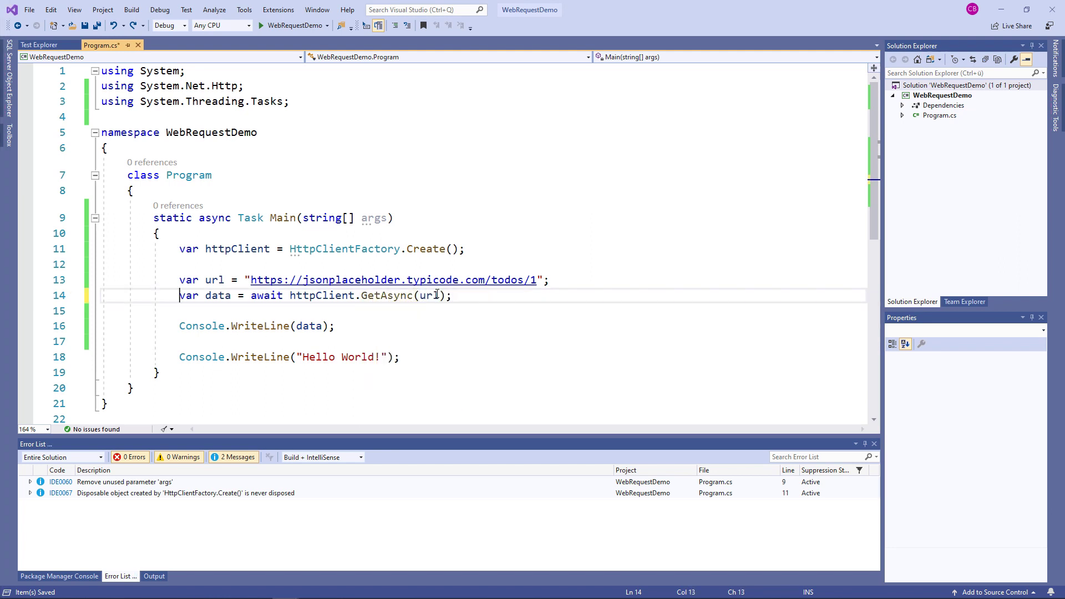
pyautogui.hotkey('ctrl', 'shift', 'Right')
pyautogui.hotkey('ctrl', 'shift', 'Right')
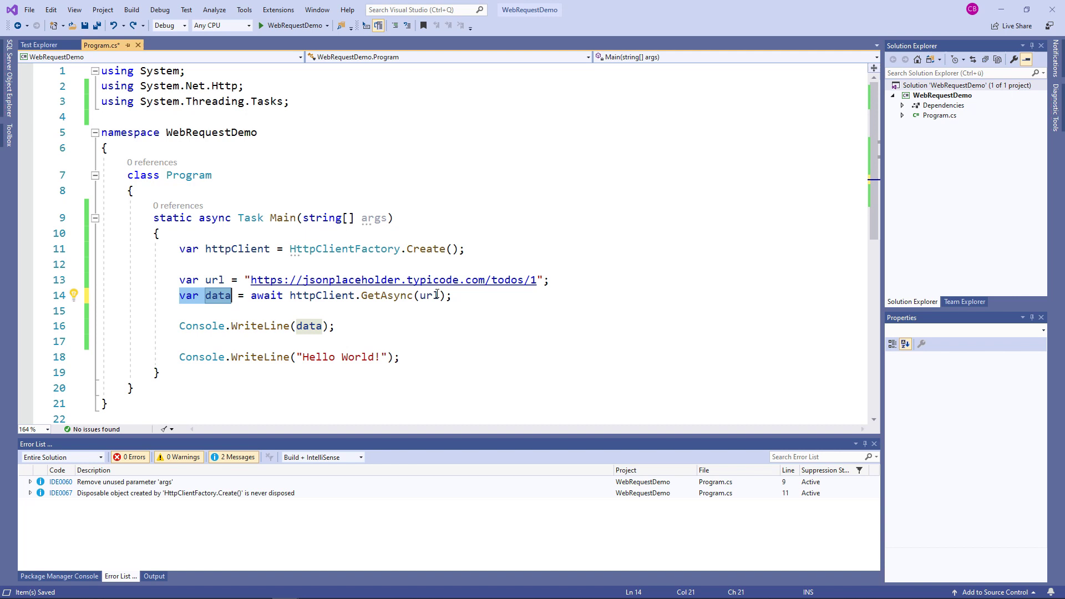
pyautogui.write('HttpRespons')
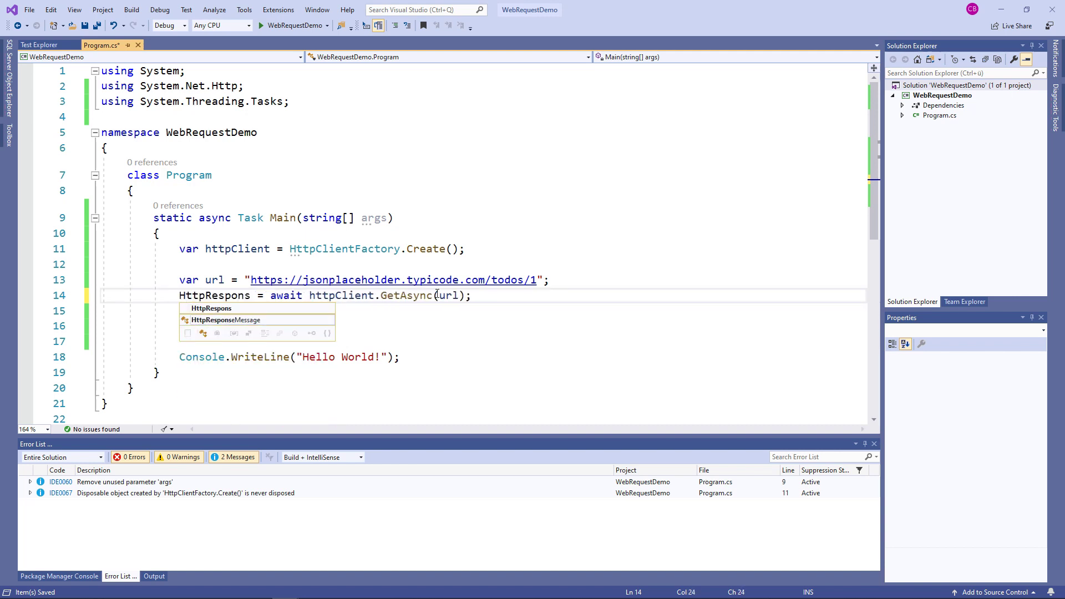
pyautogui.write('eM')
pyautogui.press('Tab')
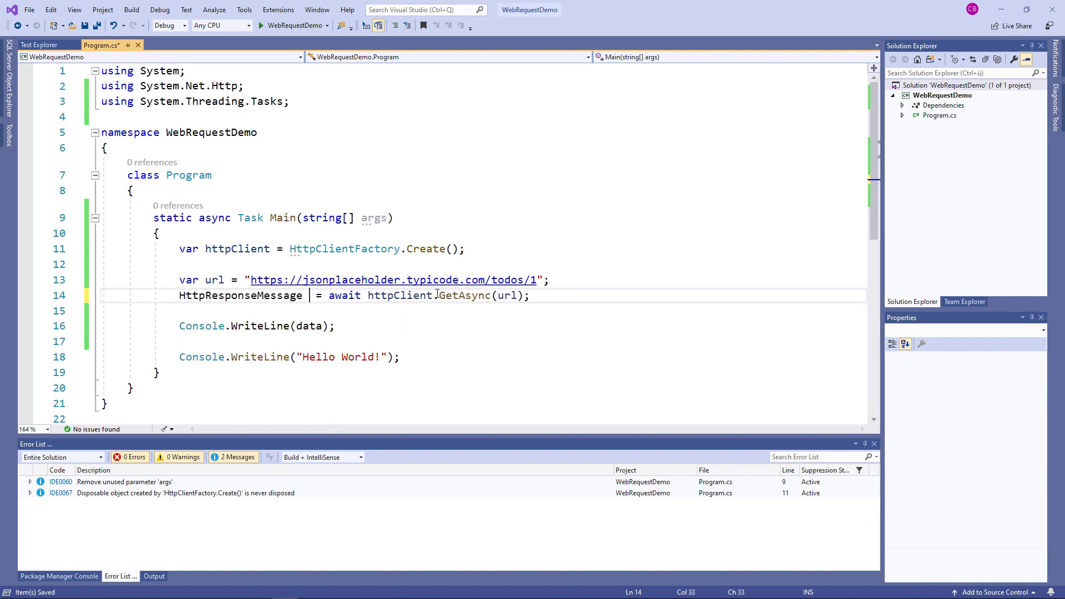
pyautogui.write('http')
pyautogui.press('Up')
pyautogui.press('Up')
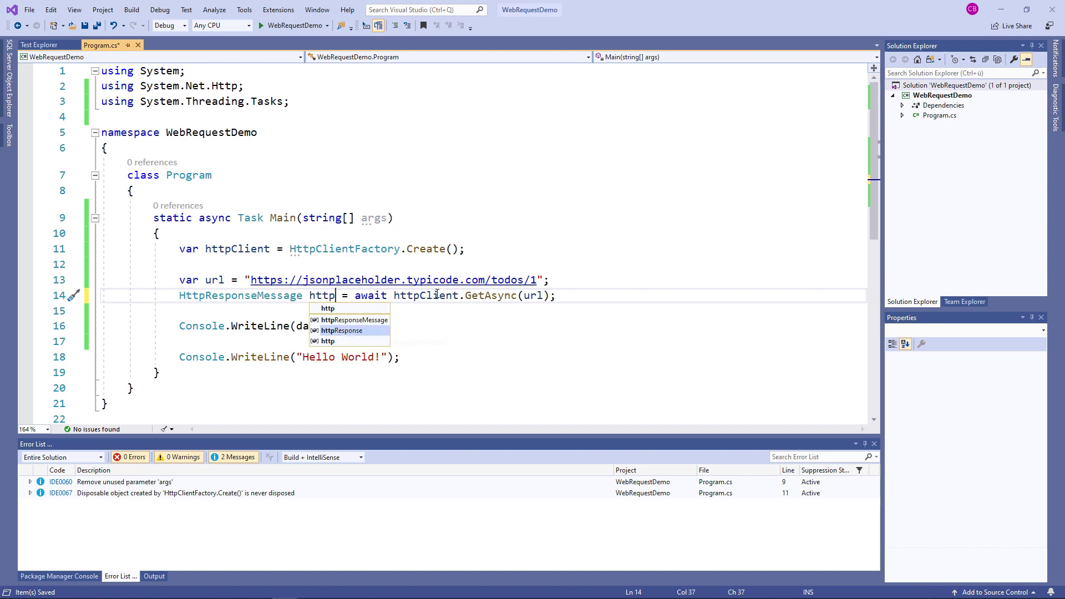
pyautogui.press('Tab')
pyautogui.press('End')
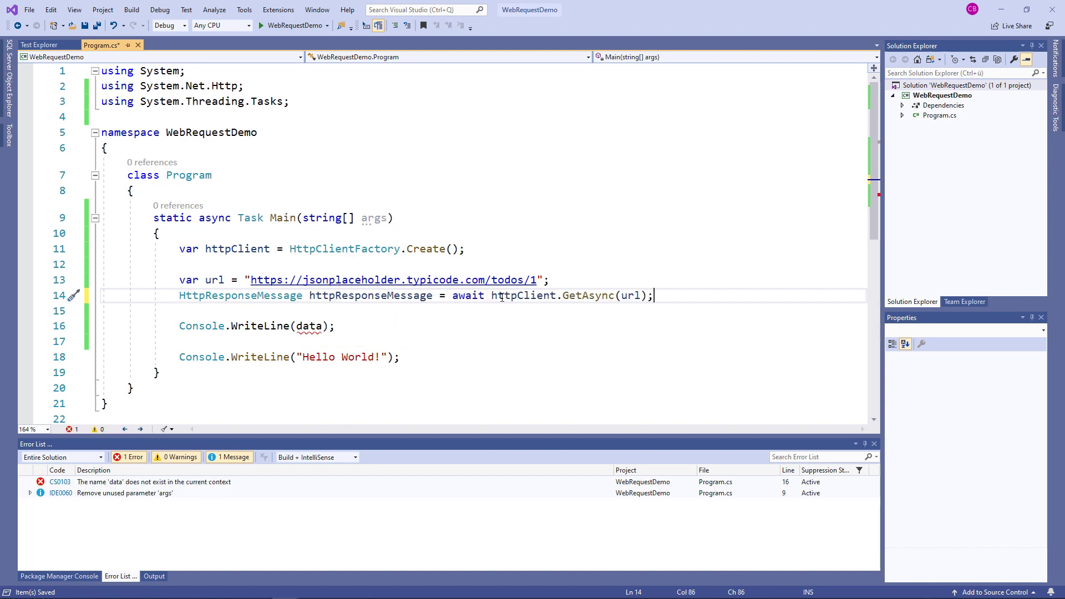
pyautogui.press('Return')
pyautogui.press('Return')
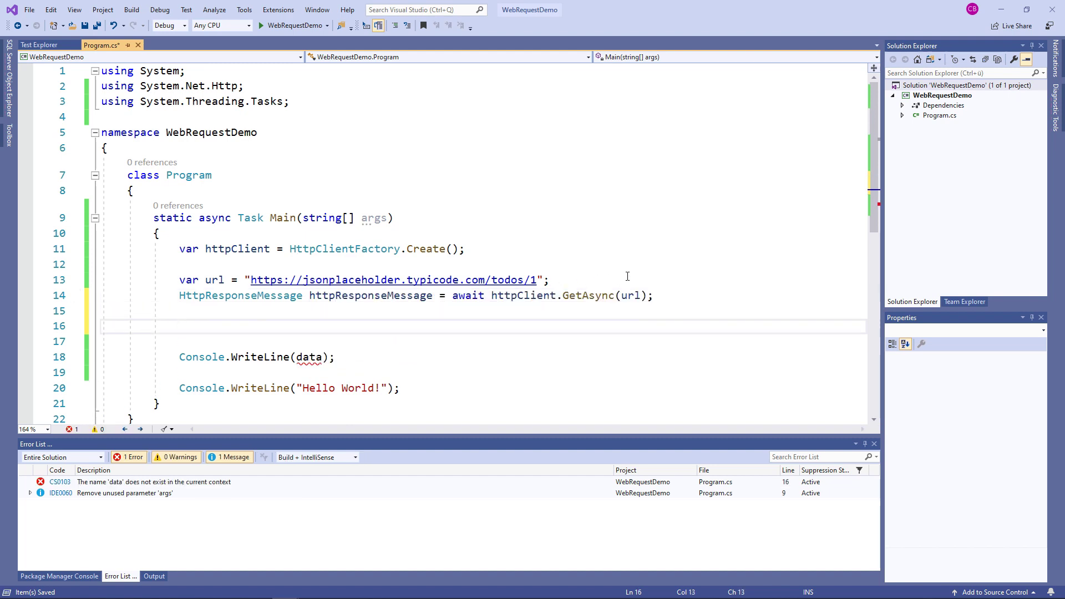
pyautogui.write('if( htt')
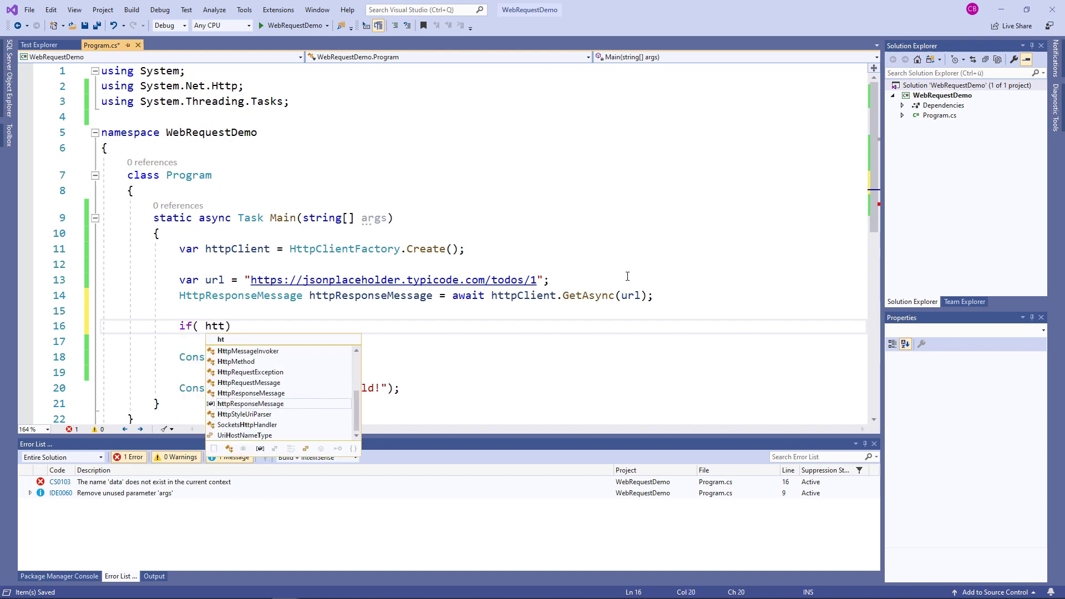
pyautogui.write('pResp')
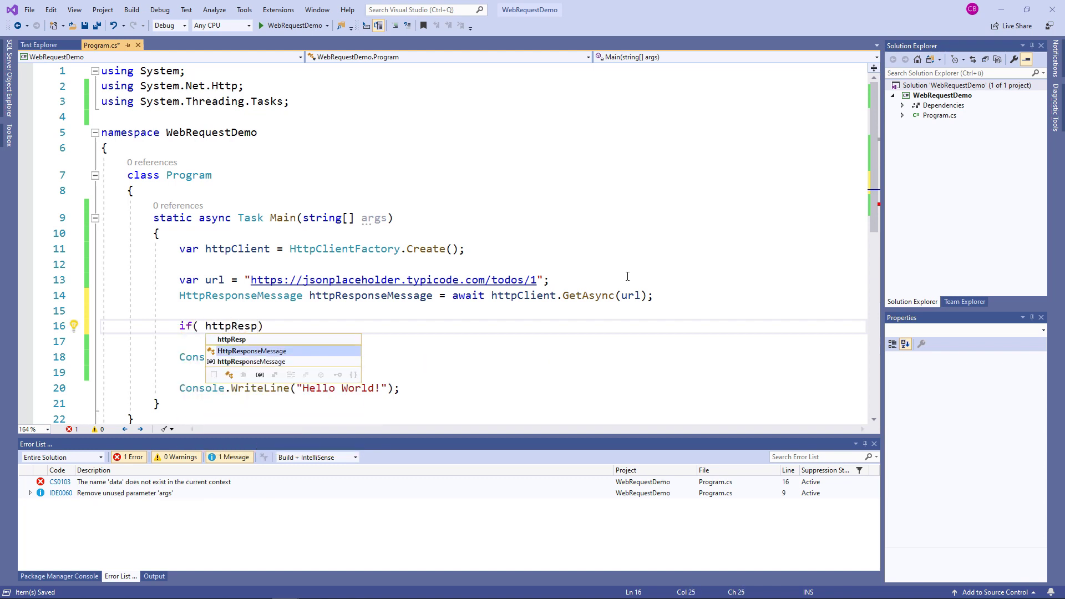
# - Add an if block checking httpResponseMessage.StatusCode == HttpStatusCode.OK
pyautogui.press('Tab')
pyautogui.write('.St')
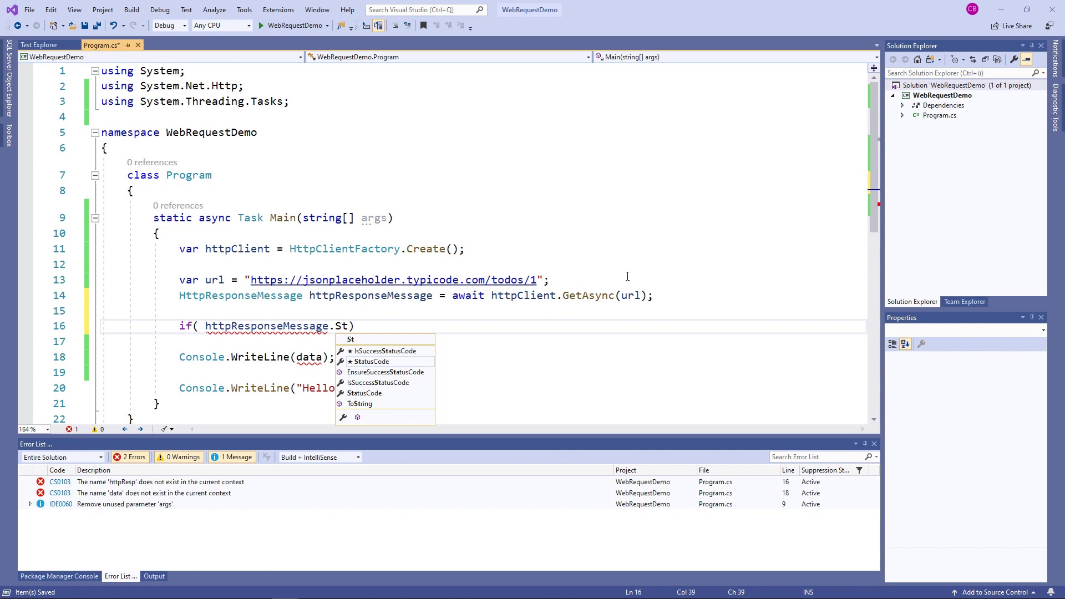
pyautogui.press('Tab')
pyautogui.write('== H')
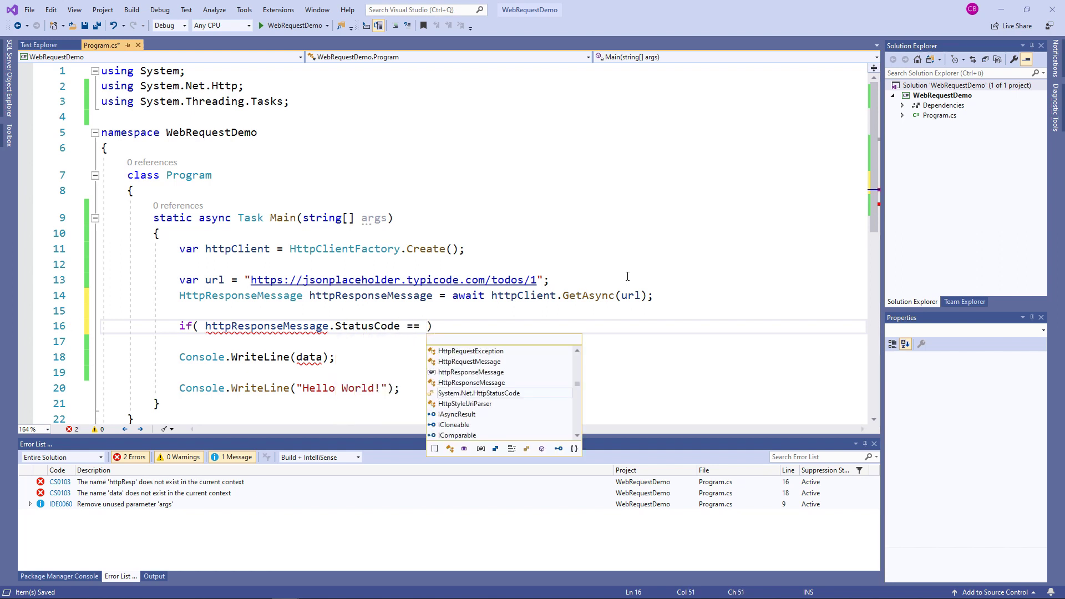
pyautogui.write('ttp')
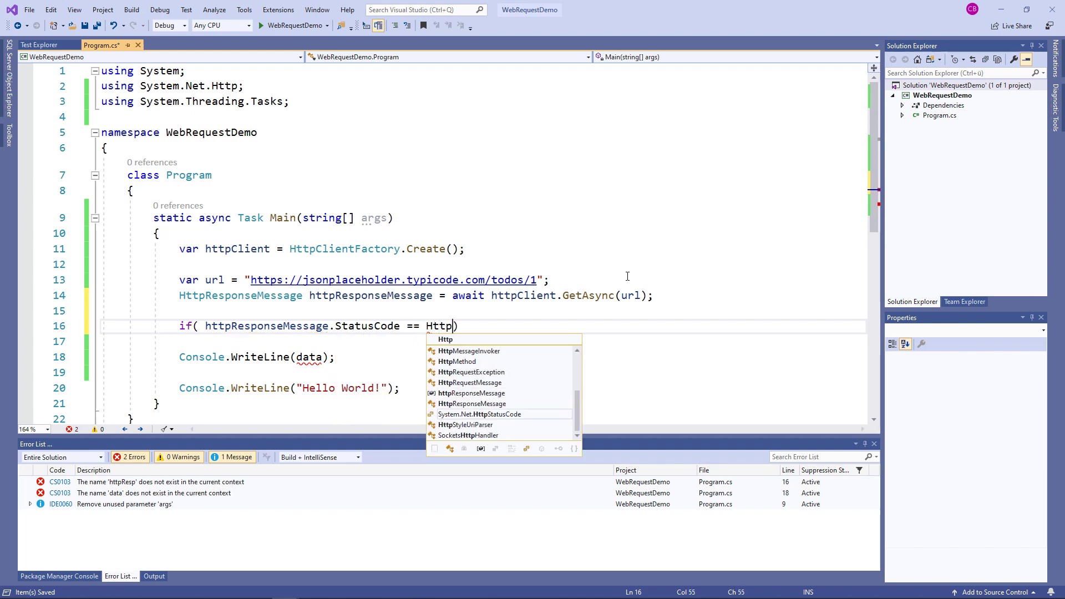
pyautogui.write('Statu')
pyautogui.press('Tab')
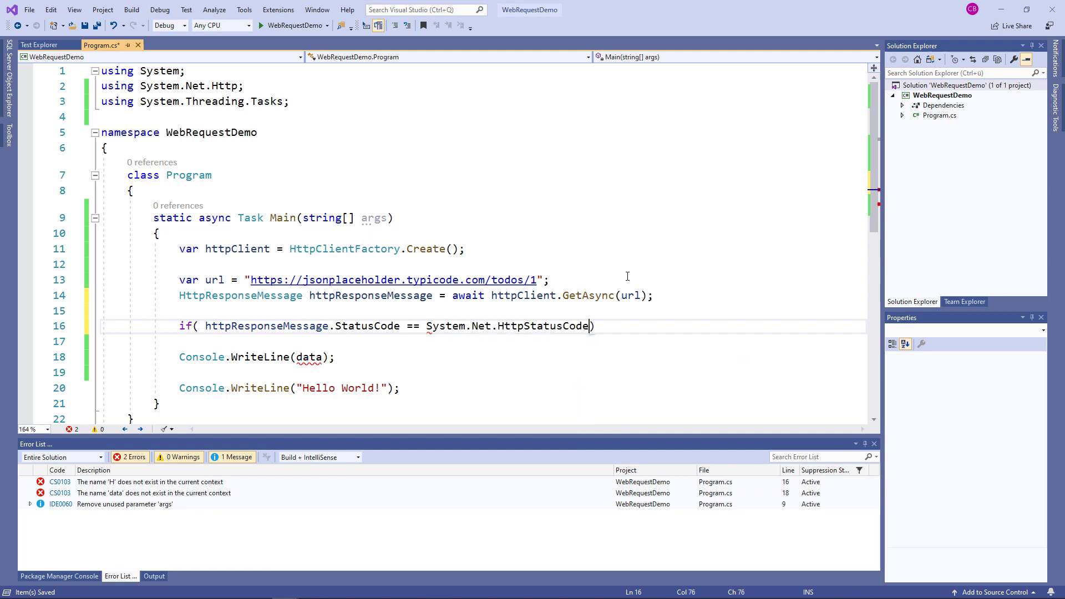
pyautogui.write('.')
pyautogui.write(')')
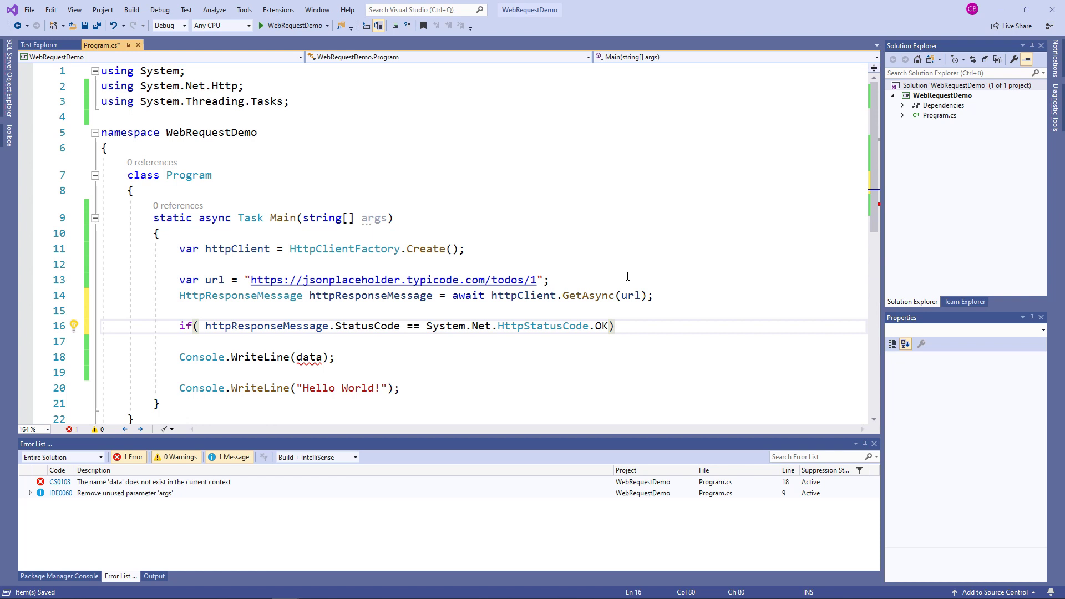
pyautogui.write(' {')
pyautogui.press('Return')
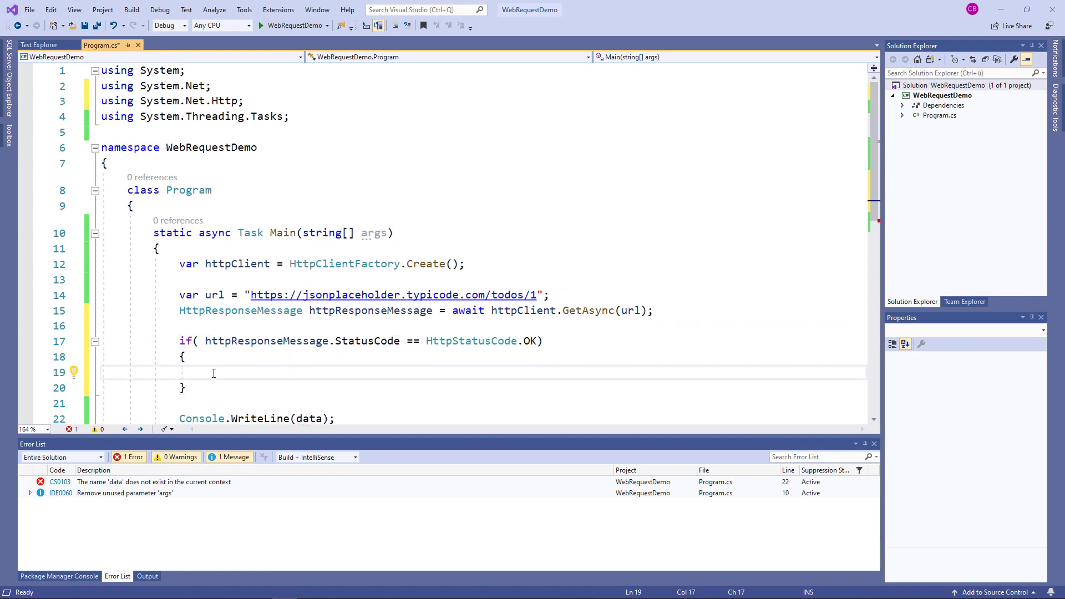
# - Read and print the content as a string inside the if, delete the old data print, and save
pyautogui.write('var content = httpResponseMessage.Content;                 var data = await content.ReadAsStringAsync();                 Console.WriteLine(data);')
pyautogui.scroll(-1, 214, 376)
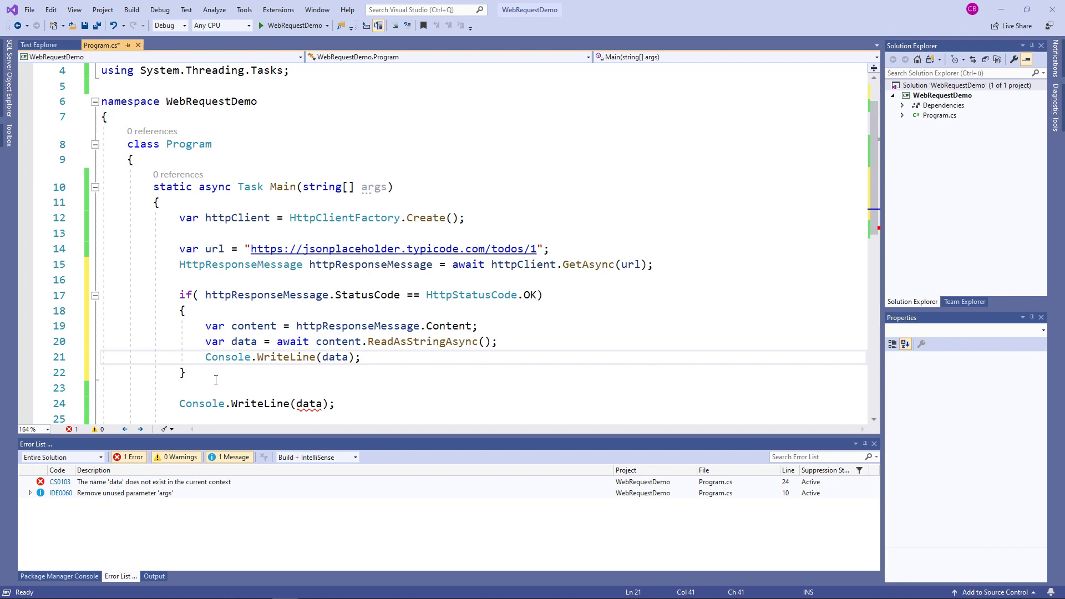
pyautogui.scroll(-1, 215, 380)
pyautogui.moveTo(214, 341); pyautogui.dragTo(328, 349)
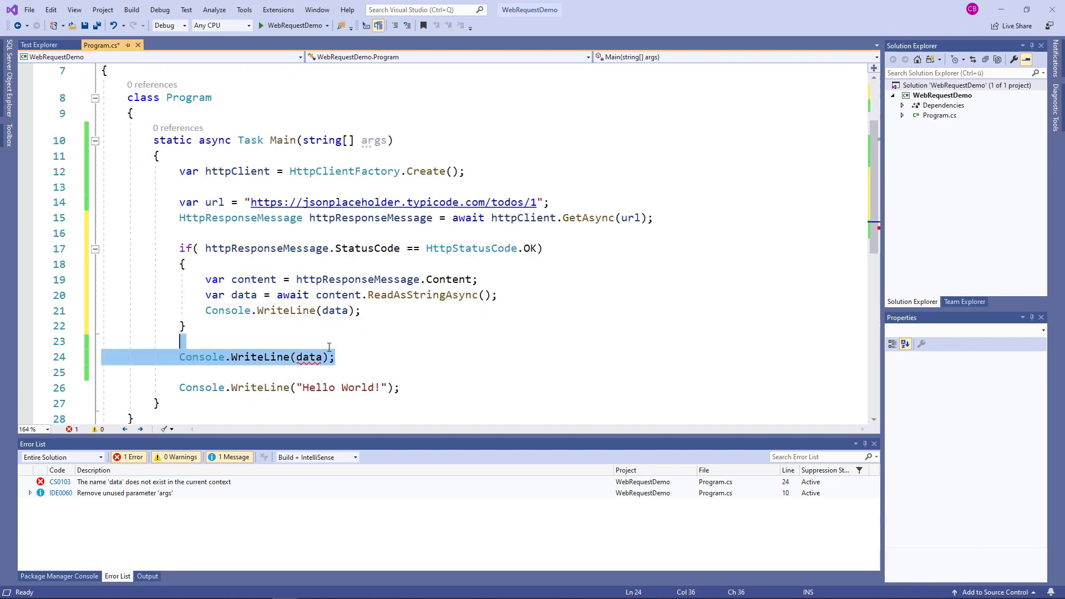
pyautogui.press('Delete')
pyautogui.hotkey('ctrl', 's')
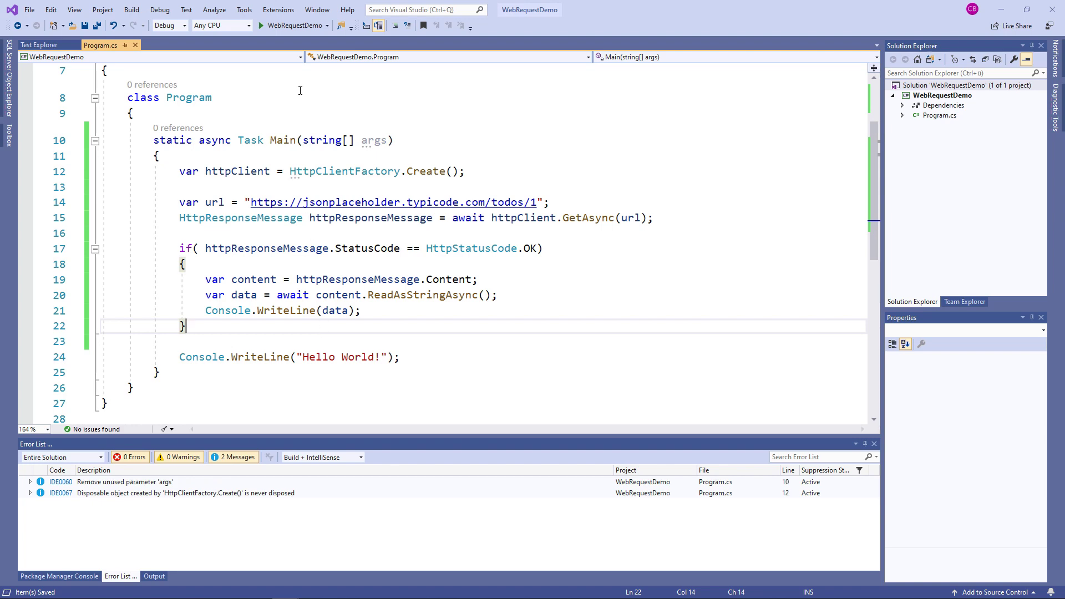
pyautogui.press('F5')
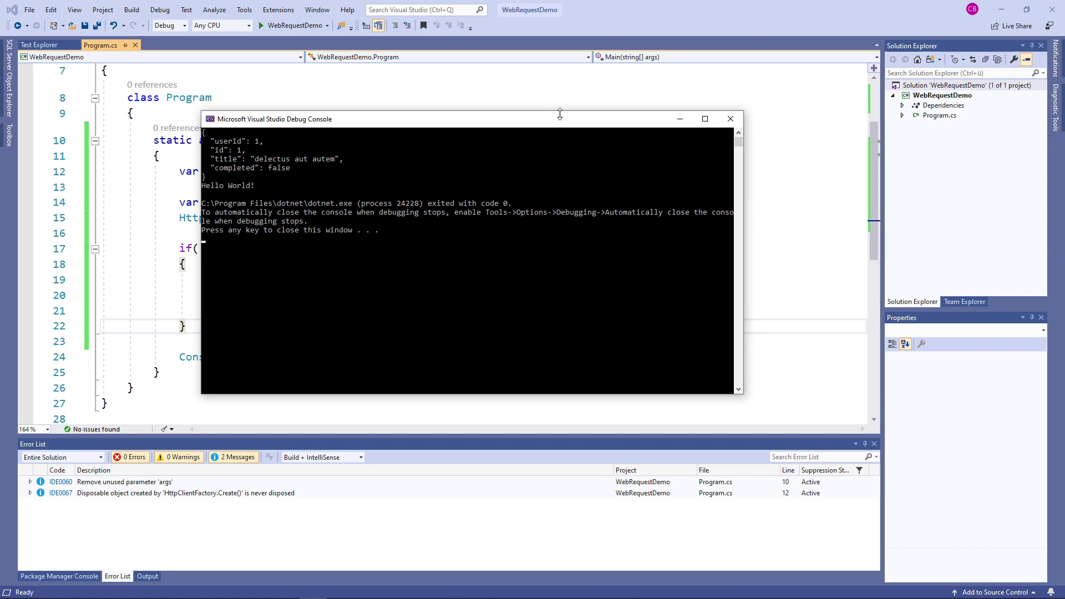
pyautogui.press('Return')
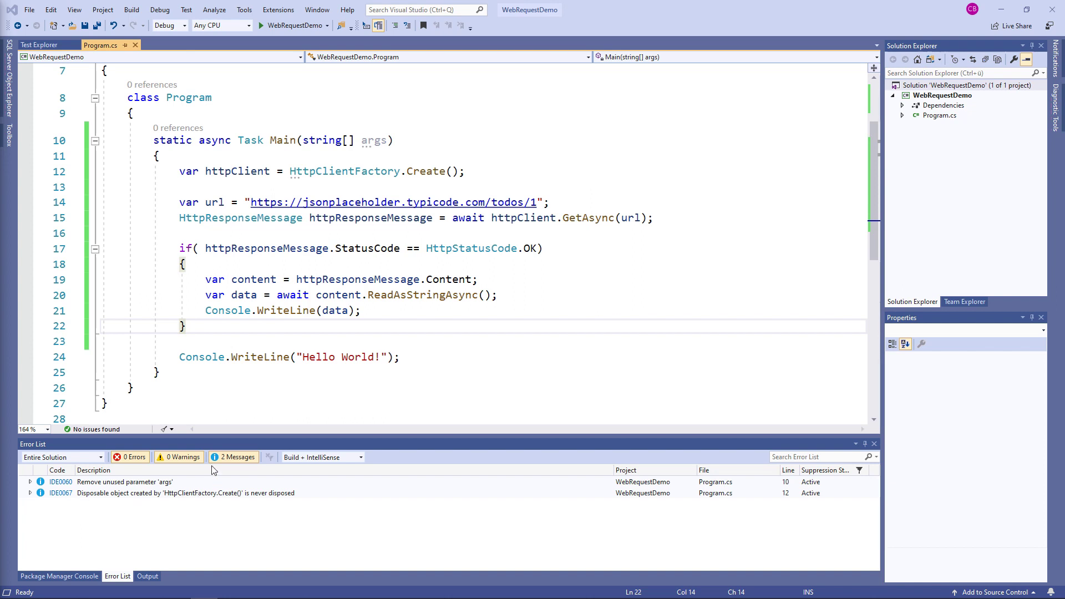
# - Add class Data below Main with UserId, Id, Title and Completed properties
pyautogui.click(191, 374)
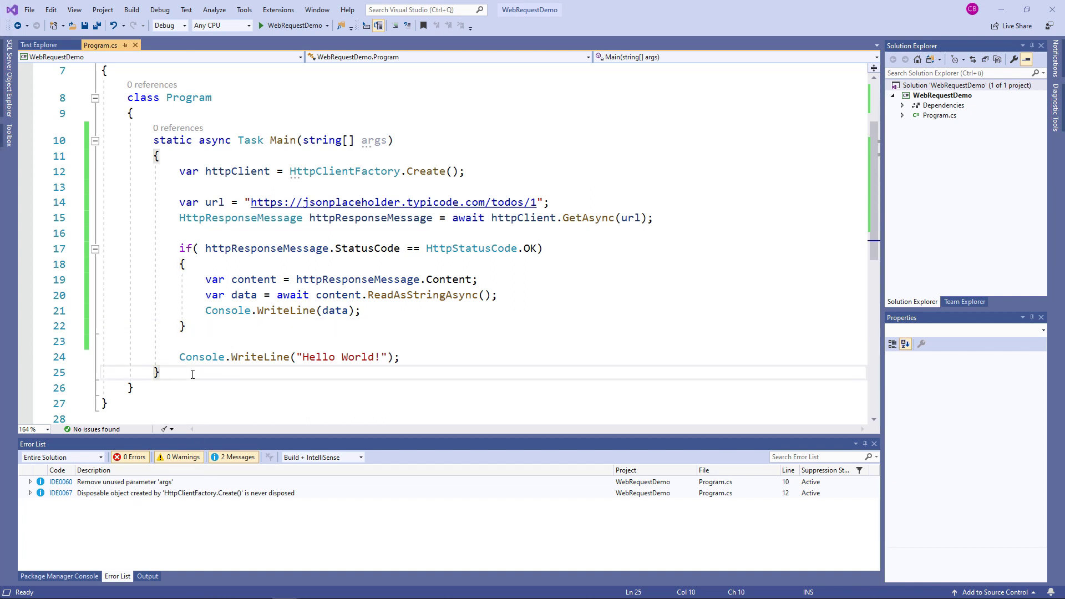
pyautogui.press('Return')
pyautogui.press('Return')
pyautogui.write('c')
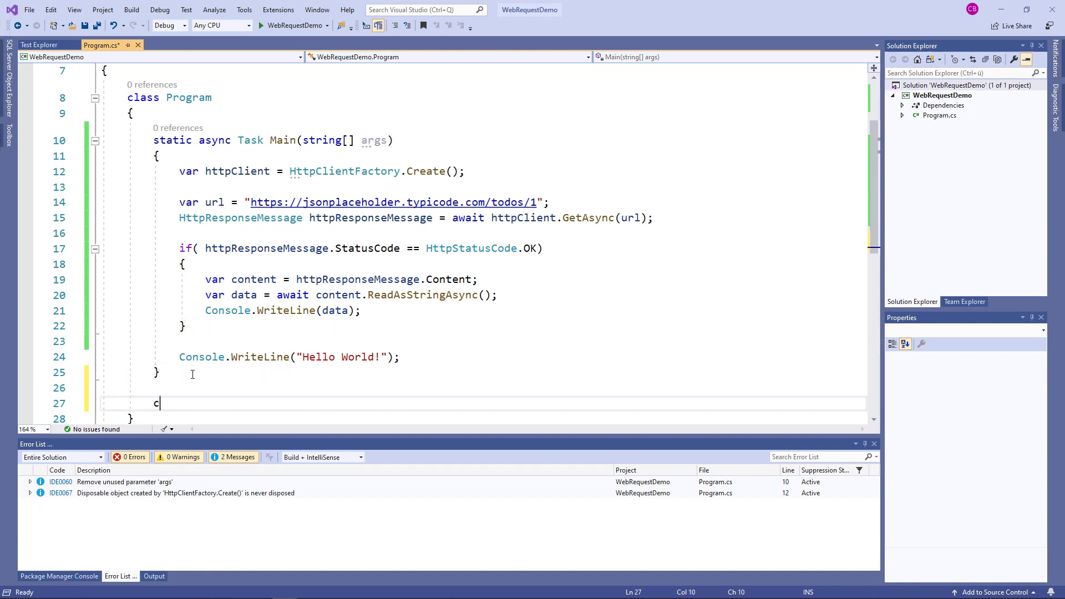
pyautogui.write('lass Data')
pyautogui.write(' {')
pyautogui.press('Return')
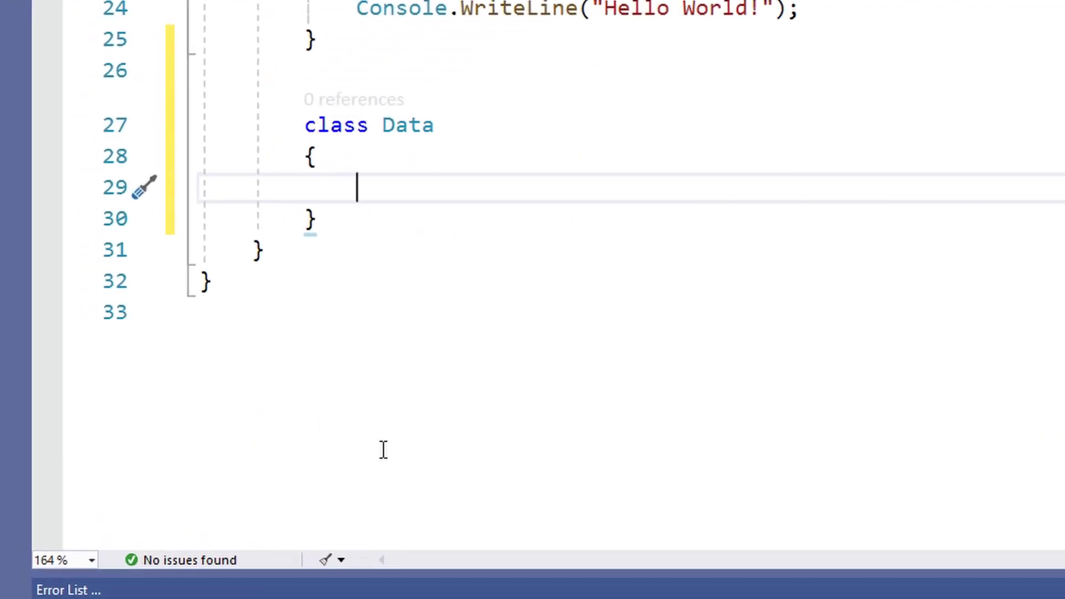
pyautogui.write('public int UserId { get; set; } public int Id { get; set; } public string Title { get; set; } public bool Completed { get; set; }')
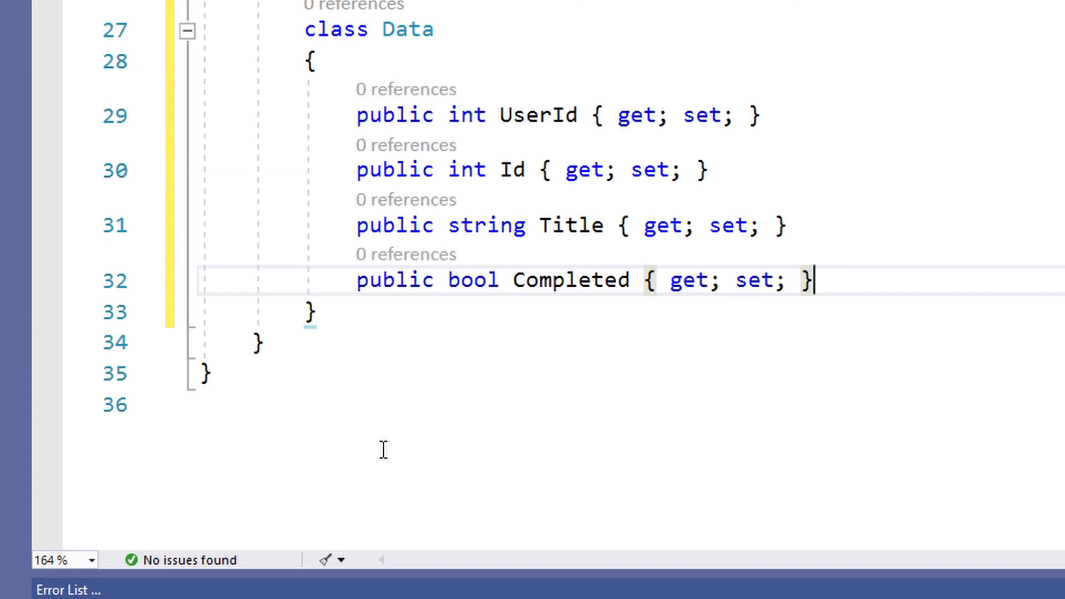
# - Add a ToString override to Data listing all four properties, and save
pyautogui.press('Return')
pyautogui.press('Return')
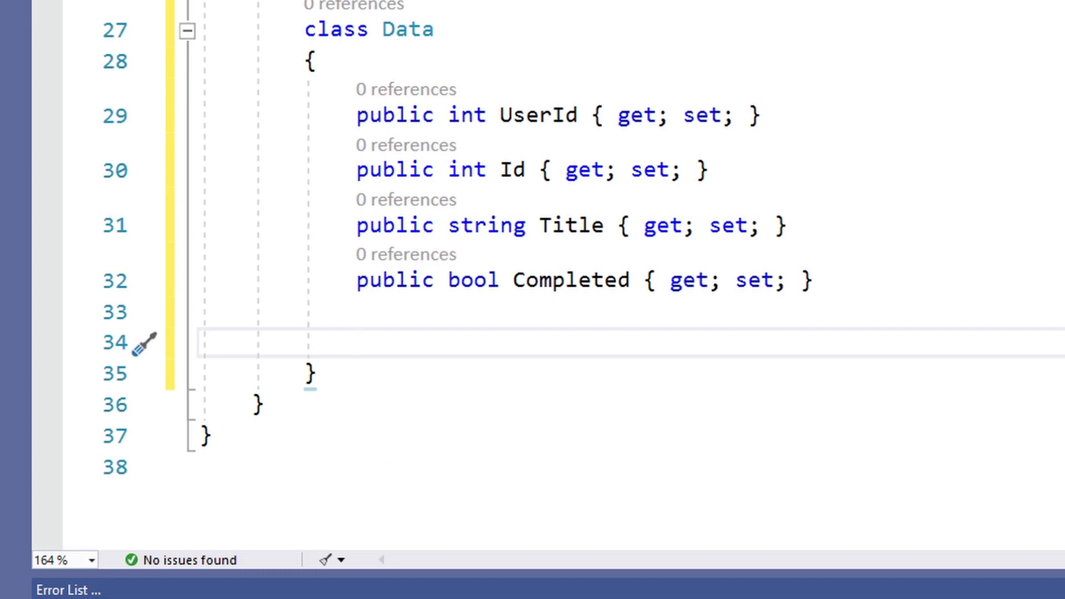
pyautogui.write('public override string ToString() {     return $"{UserId}, {Id}, {Title}, {Completed}"; }')
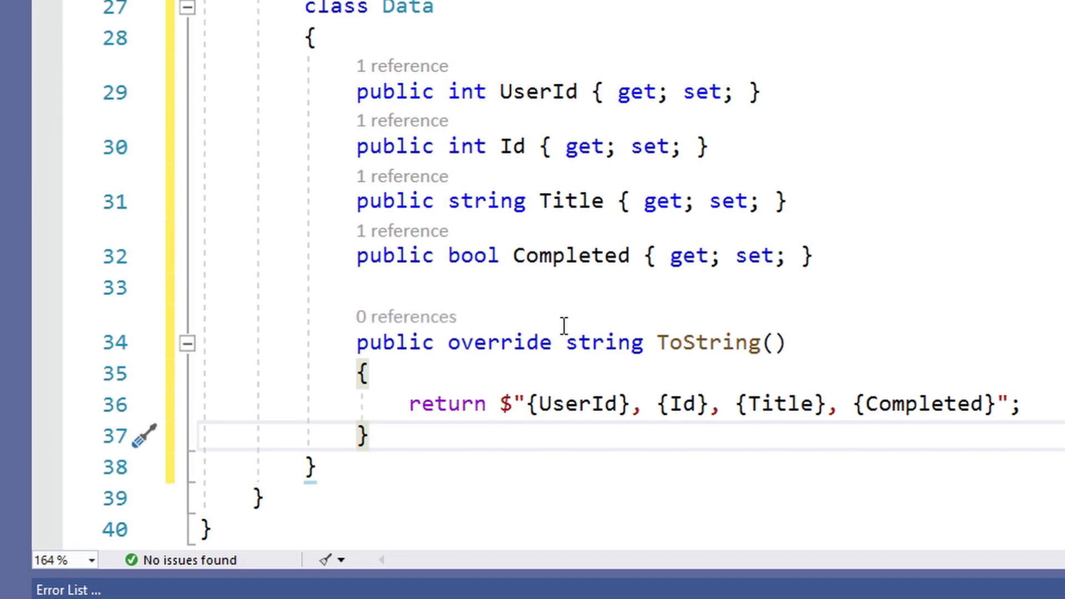
pyautogui.click(900, 267)
pyautogui.hotkey('ctrl', 's')
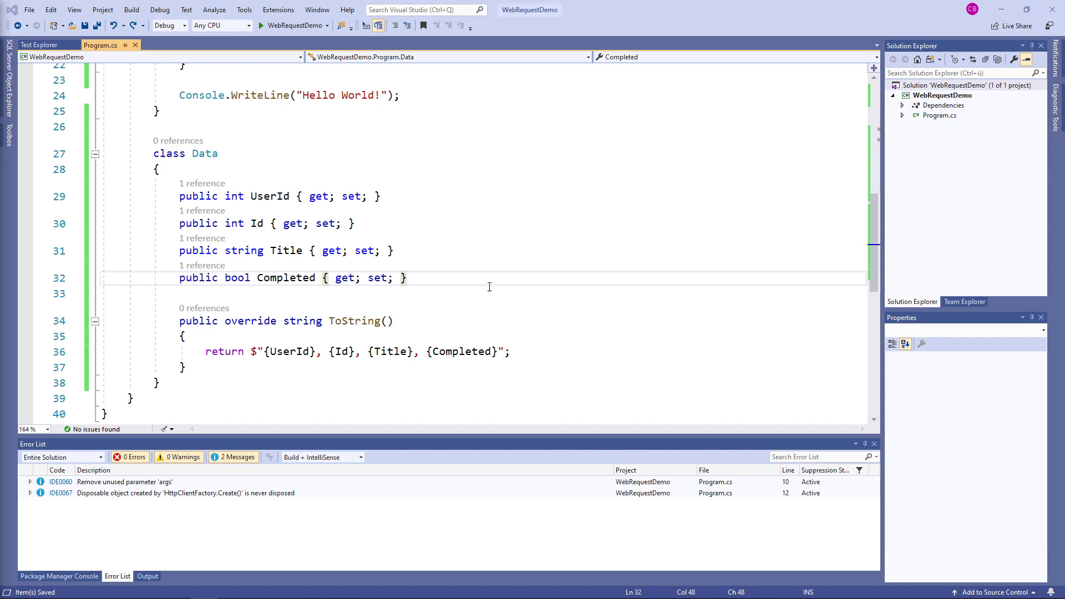
pyautogui.scroll(3, 489, 286)
pyautogui.scroll(2, 491, 283)
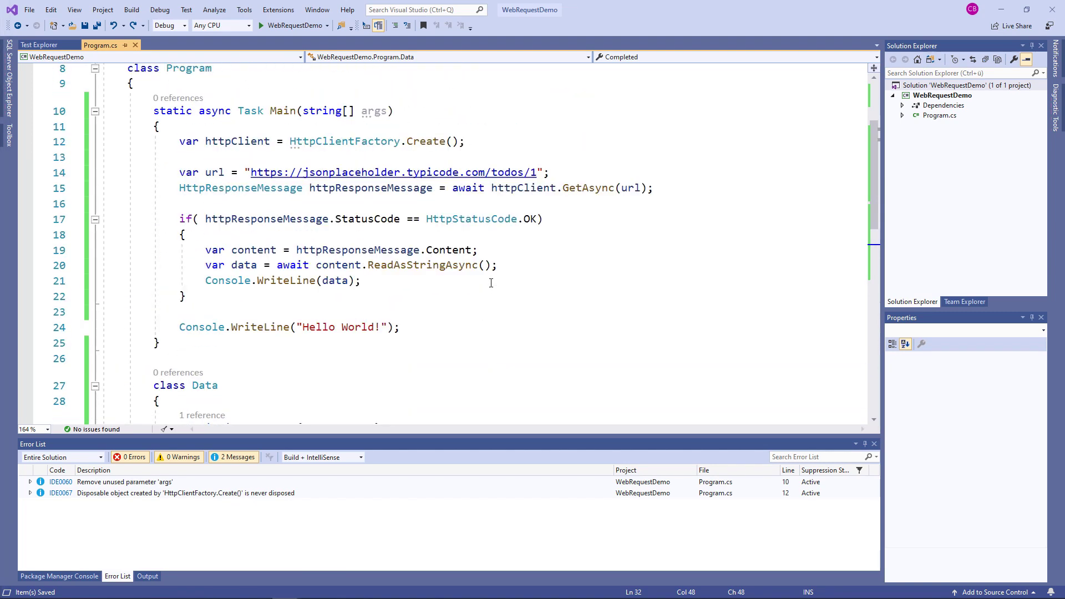
# - Replace ReadAsStringAsync with ReadAsAsync<Data>() on the content-reading line
pyautogui.doubleClick(447, 264)
pyautogui.write('R')
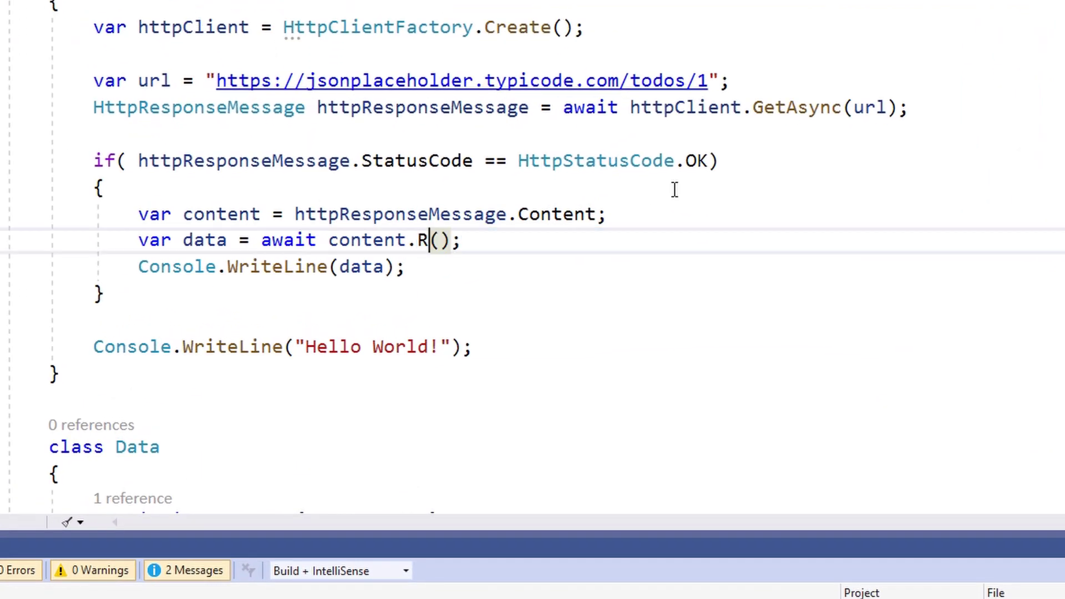
pyautogui.write('eadAsAs')
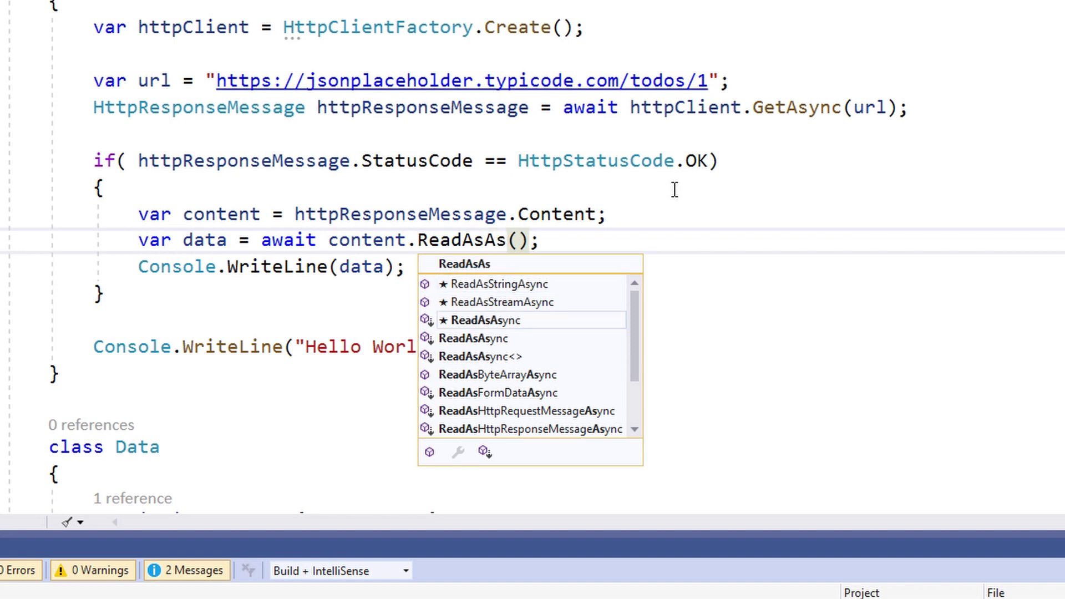
pyautogui.write('ync<D')
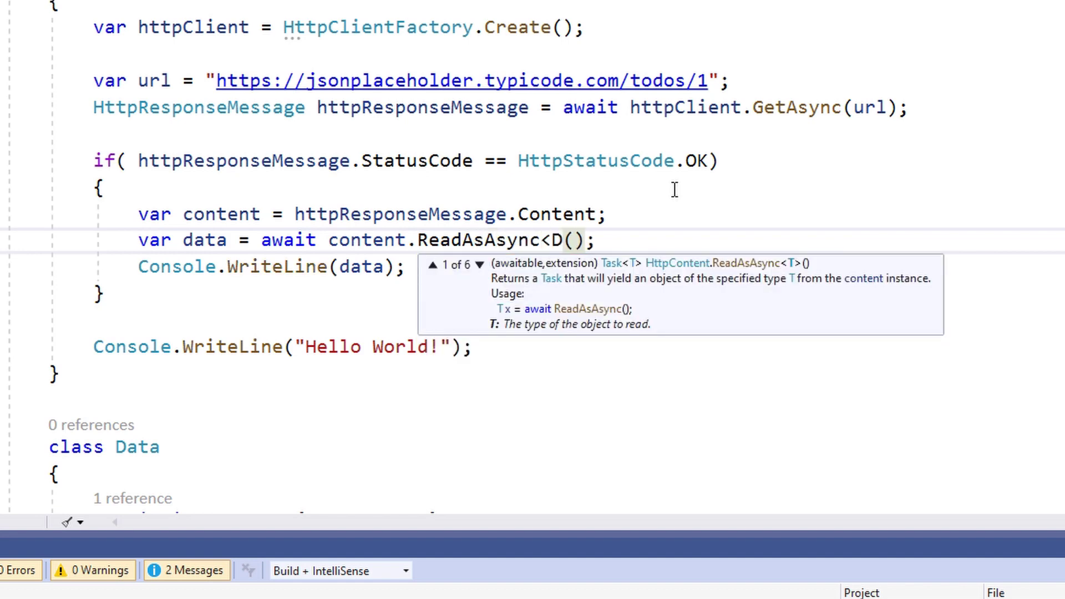
pyautogui.write('ata>')
pyautogui.press('End')
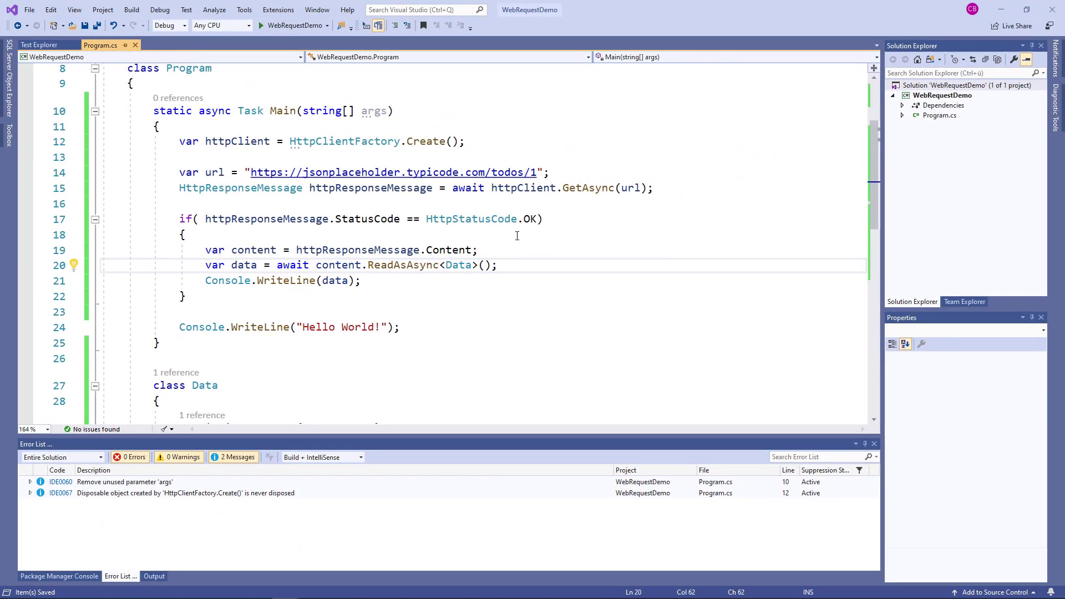
pyautogui.click(309, 29)
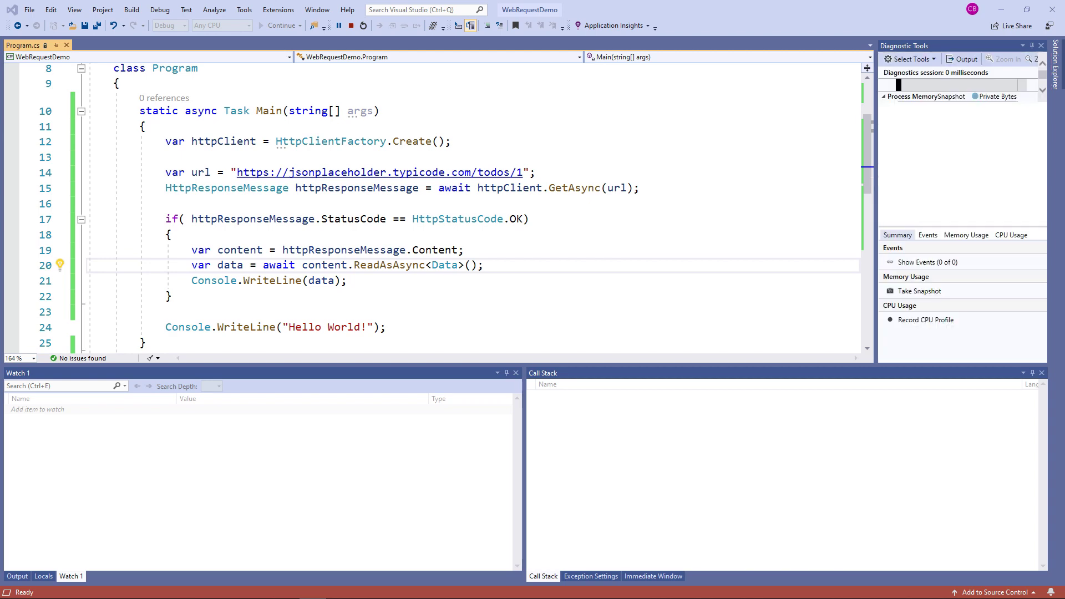
pyautogui.moveTo(251, 78); pyautogui.dragTo(516, 93)
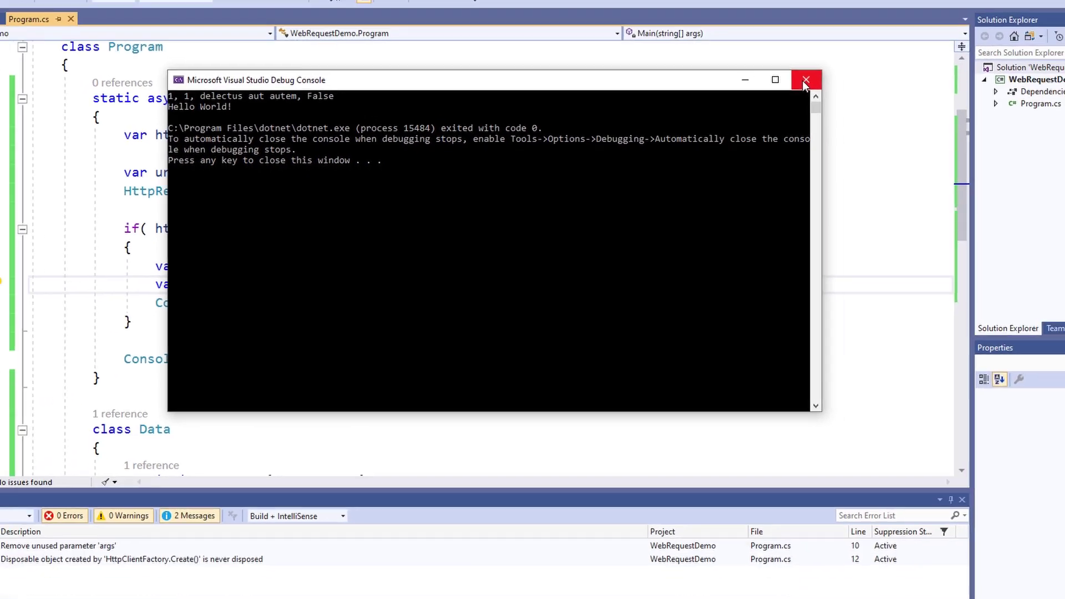
pyautogui.click(1003, 29)
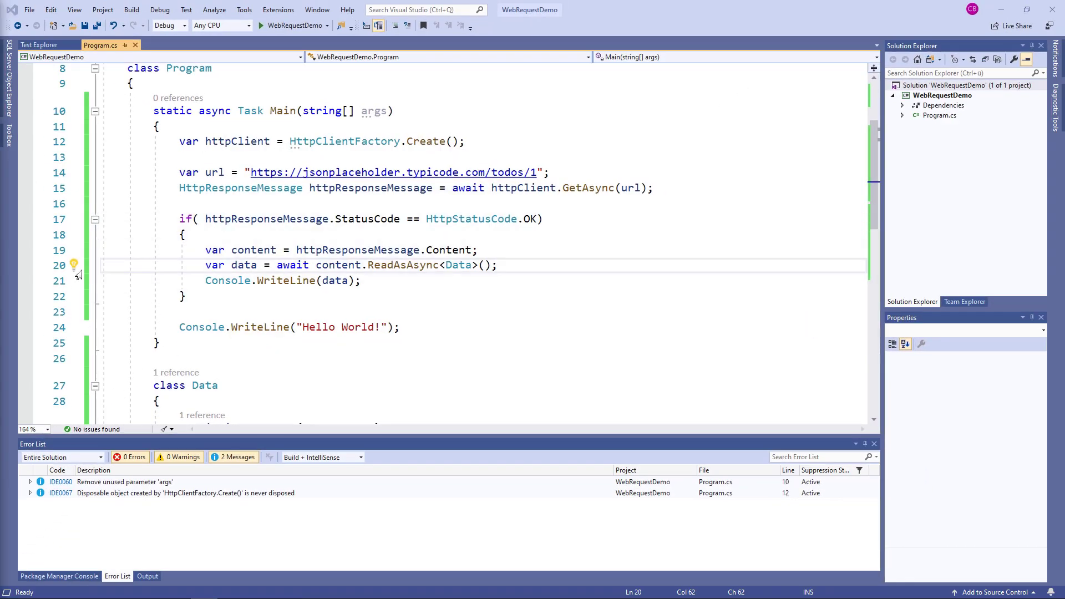
# - Breakpoint line 20, debug, and step over to see data: Id 1, UserId 1, 'delectus aut autem'
pyautogui.click(26, 266)
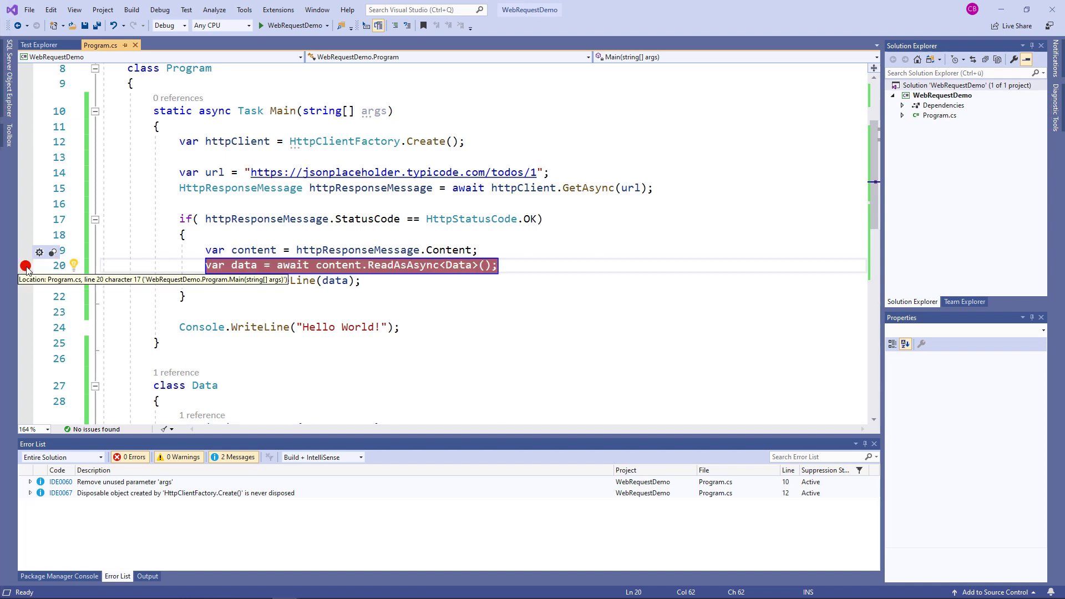
pyautogui.click(293, 25)
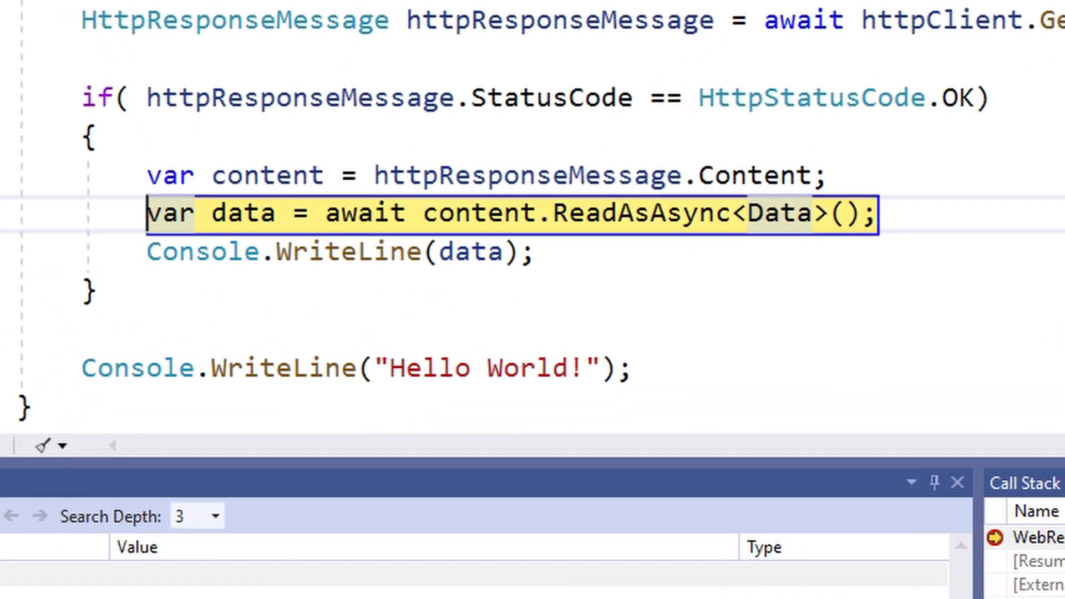
pyautogui.press('F10')
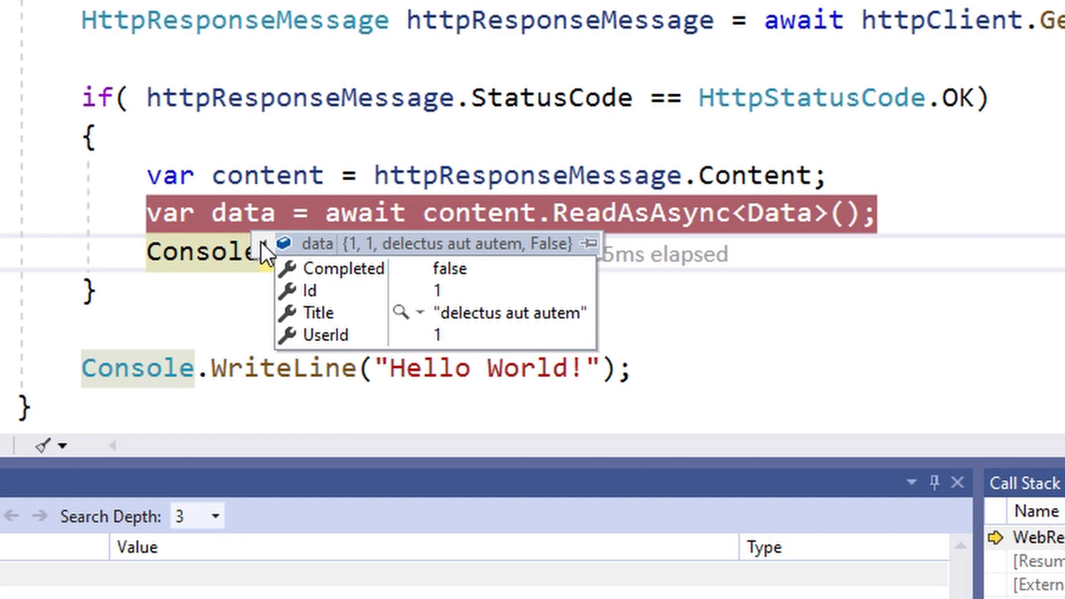
# - Step the debugger past the ReadAsAsync<Data> breakpoint so the program finishes
pyautogui.press('F10')
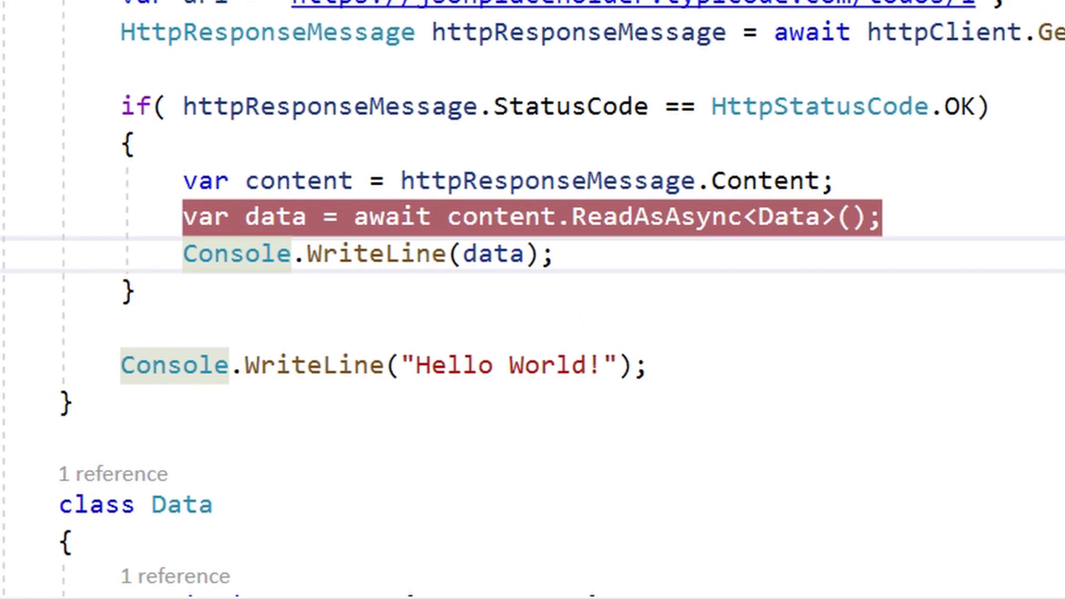